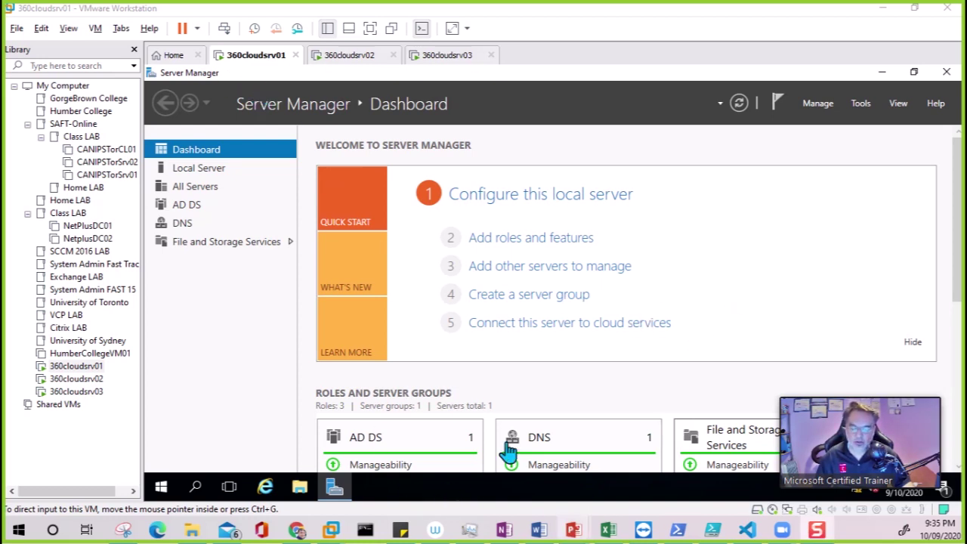
# Switch to PowerPoint and review the Server 2016 Failover Cluster Architecture slide, then return to the virtual machines
pyautogui.moveTo(574, 528)
pyautogui.click(593, 491)
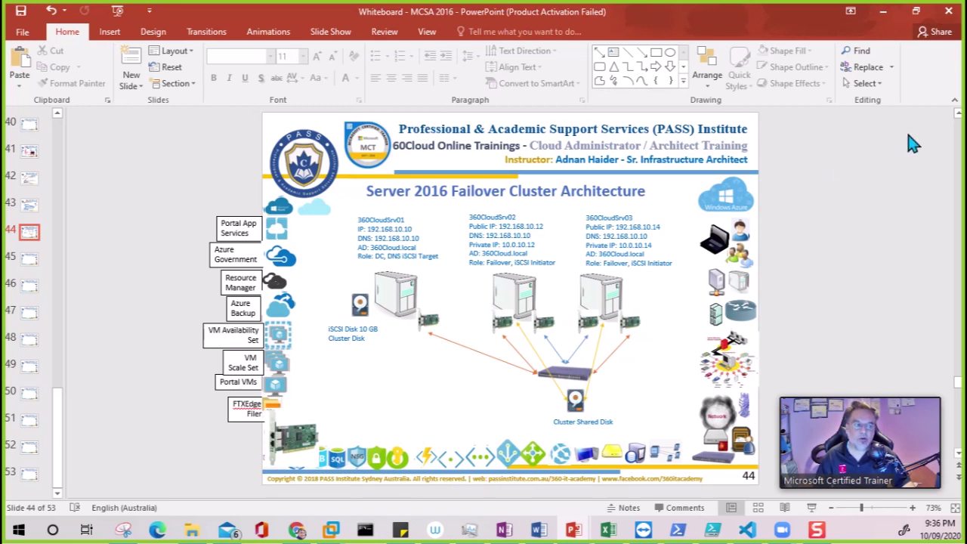
pyautogui.click(883, 12)
# Check the drives under This PC in File Explorer on 360cloudsrv01
pyautogui.rightClick(268, 64)
pyautogui.click(231, 302)
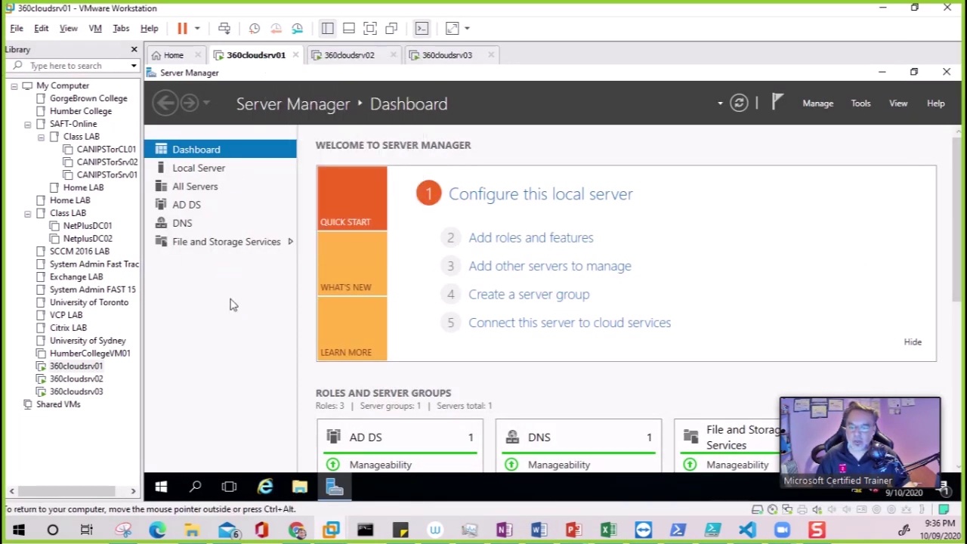
pyautogui.click(300, 488)
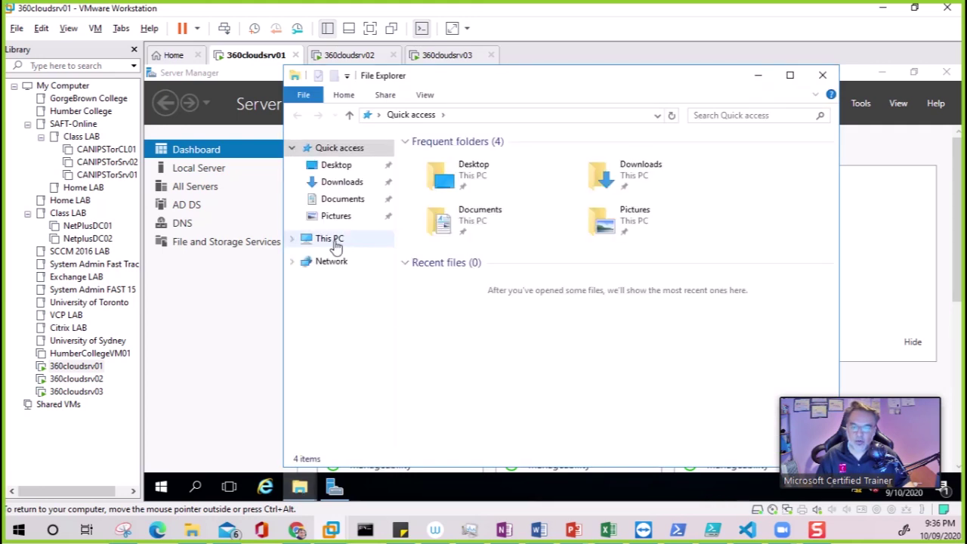
pyautogui.click(334, 240)
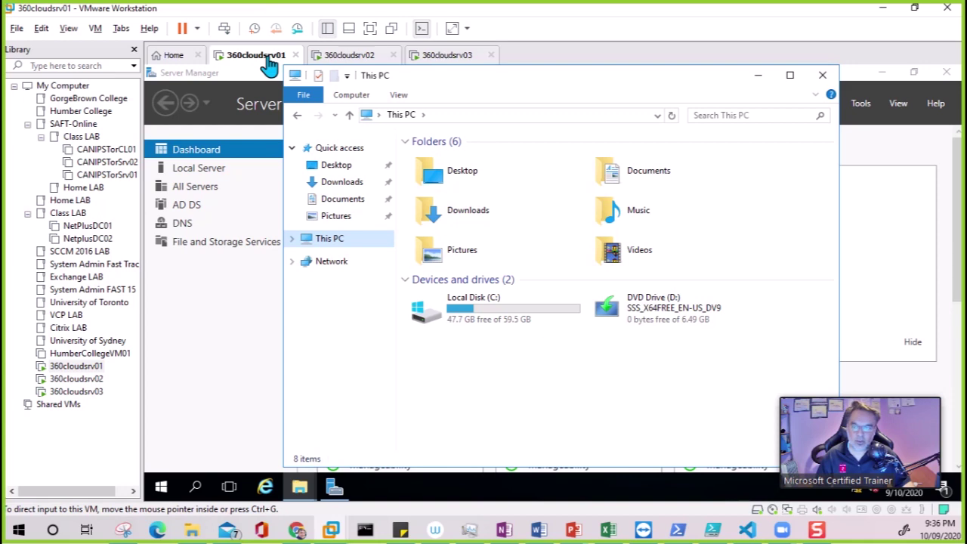
# Add a new 10 GB SCSI virtual hard disk, split into multiple files, to the 360cloudsrv01 virtual machine
pyautogui.rightClick(268, 62)
pyautogui.click(317, 251)
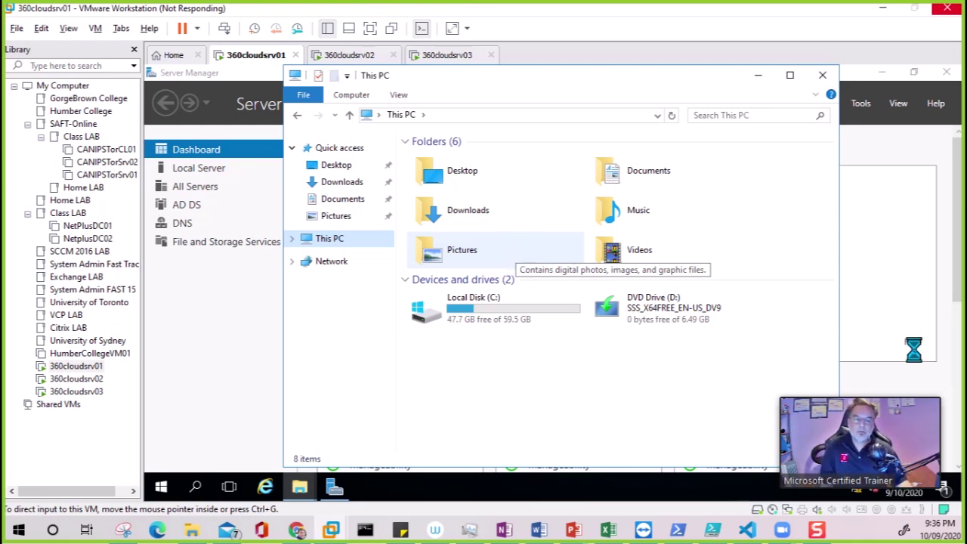
pyautogui.moveTo(865, 452)
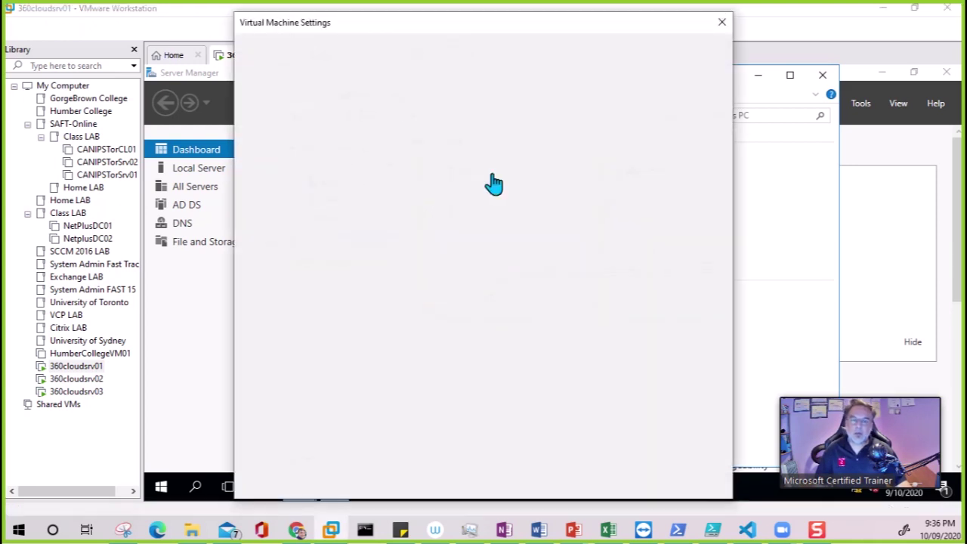
pyautogui.click(374, 459)
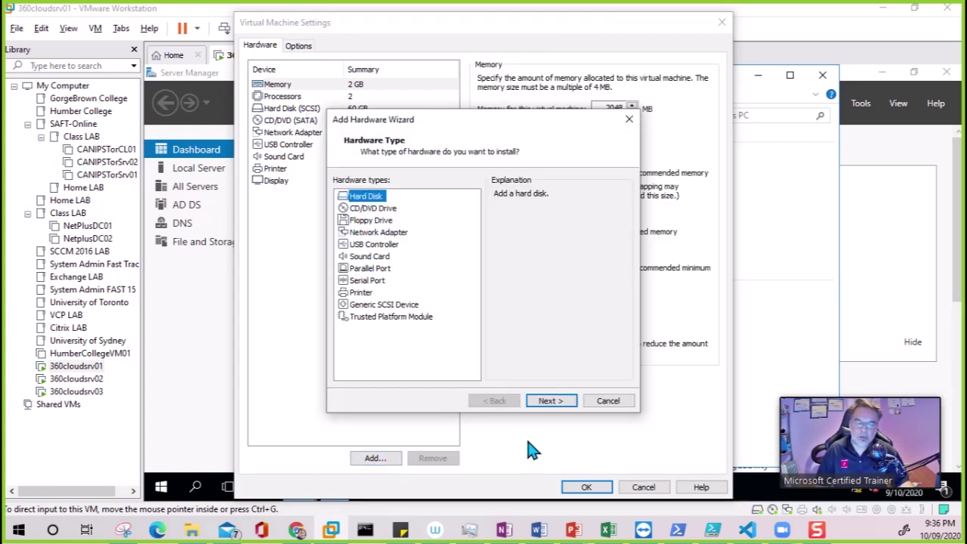
pyautogui.click(556, 403)
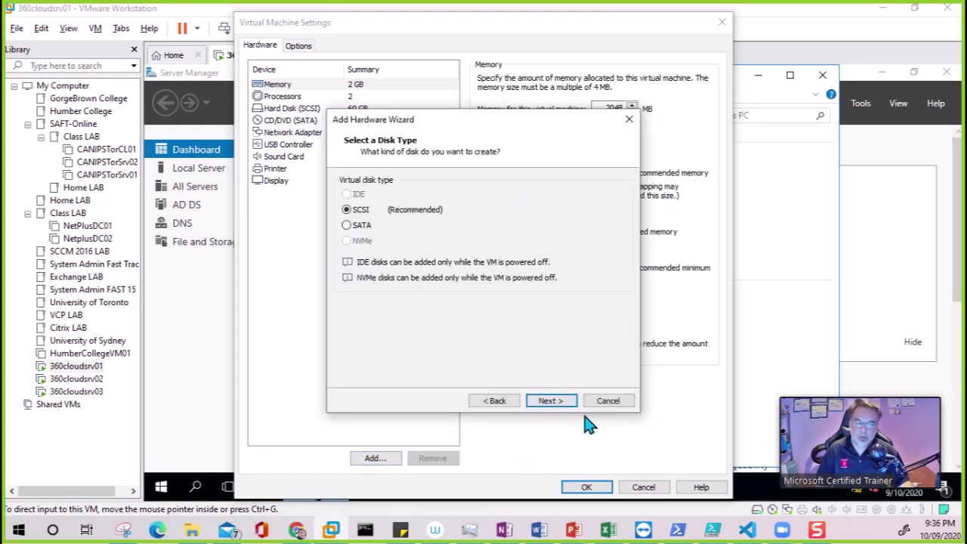
pyautogui.click(558, 400)
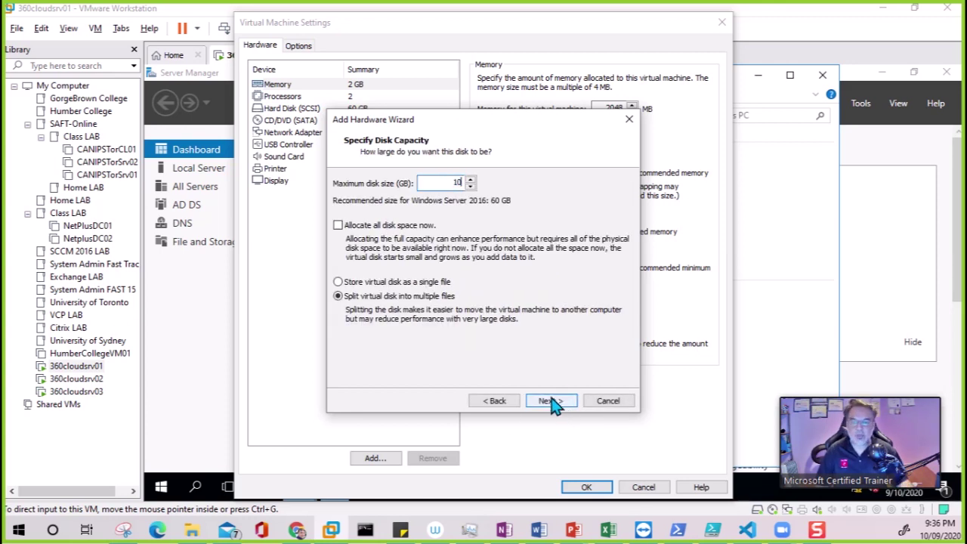
pyautogui.click(555, 402)
pyautogui.click(556, 404)
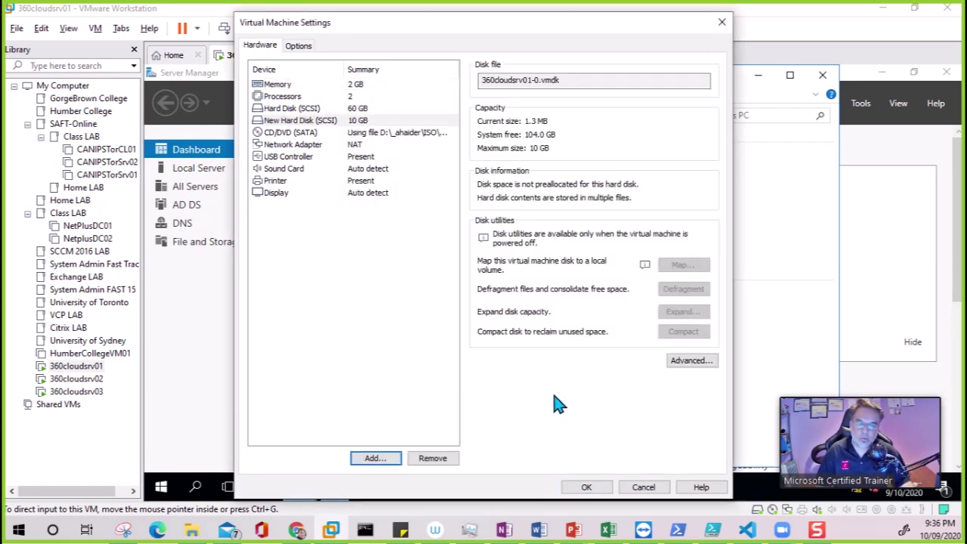
pyautogui.click(584, 486)
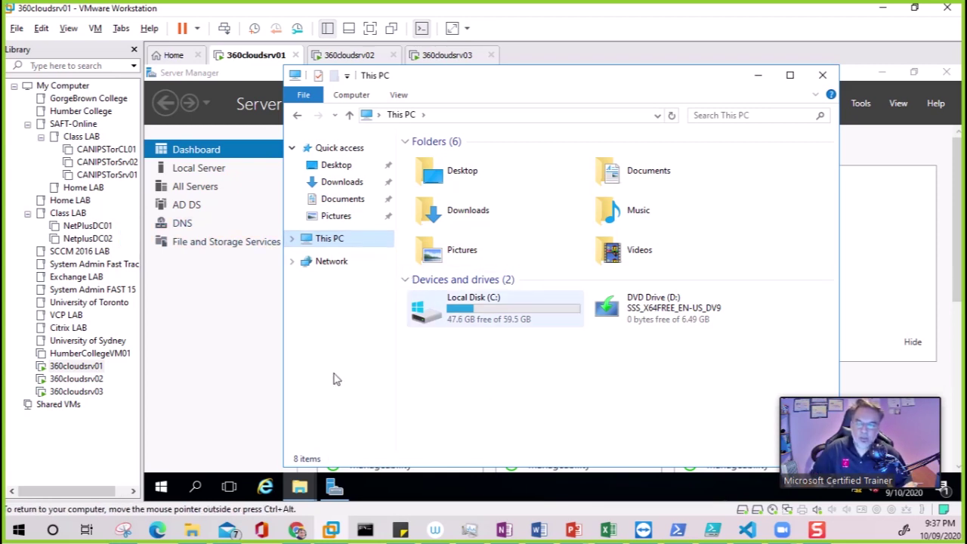
# Bring the offline 10 GB disk 1 online in Server Manager's File and Storage Services on 360cloudsrv01
pyautogui.click(505, 380)
pyautogui.click(162, 312)
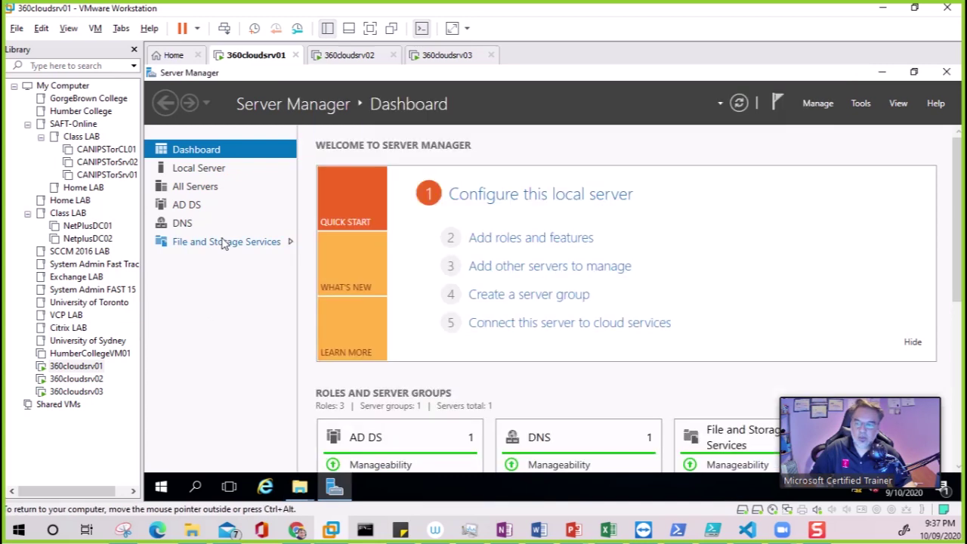
pyautogui.click(225, 243)
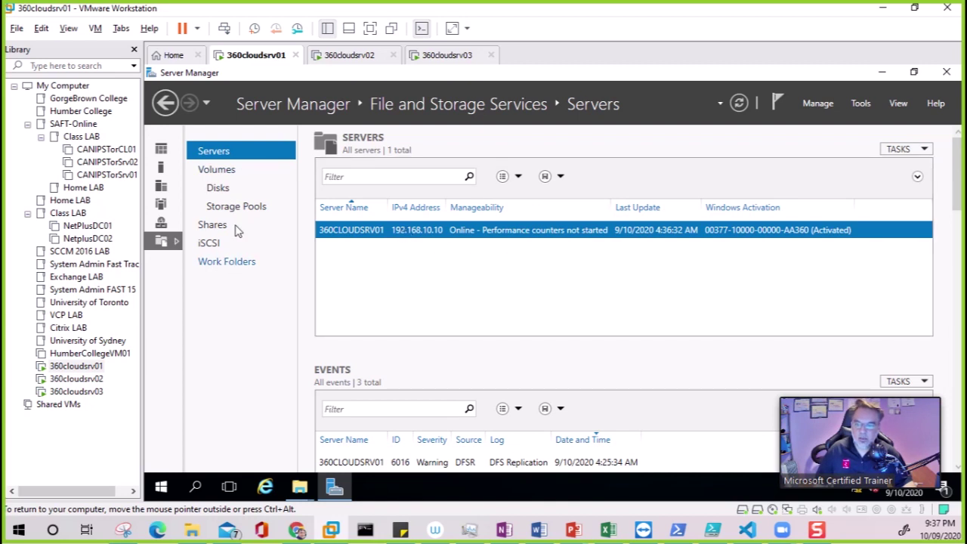
pyautogui.click(219, 189)
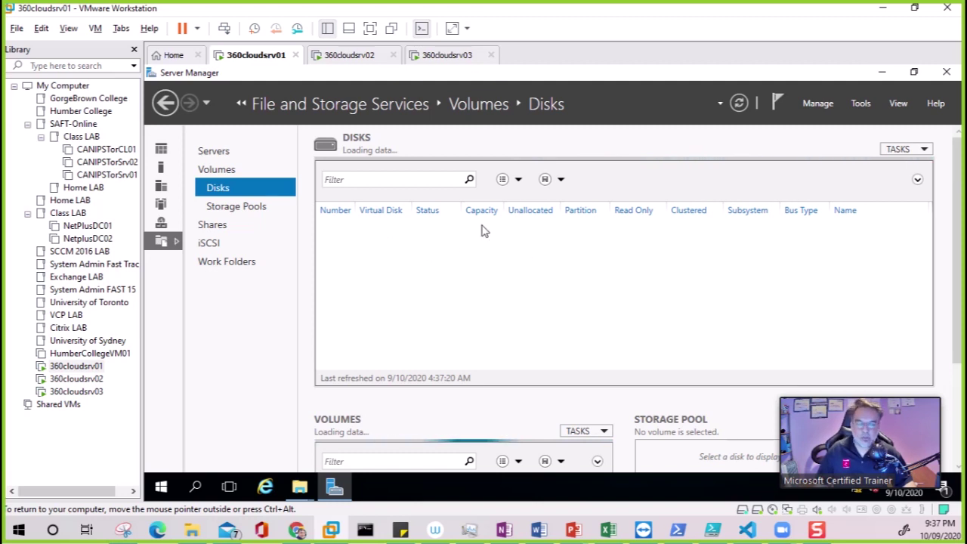
pyautogui.click(434, 263)
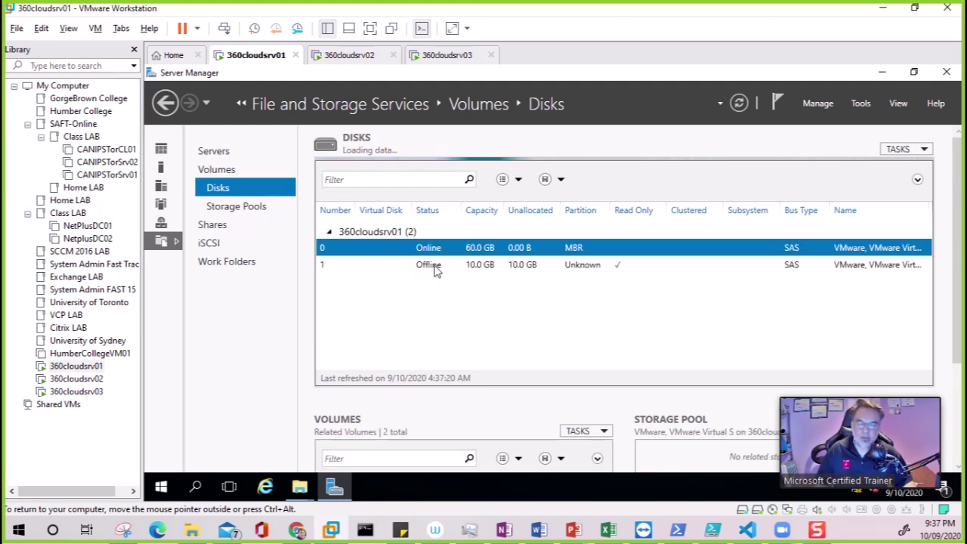
pyautogui.rightClick(434, 263)
pyautogui.click(474, 296)
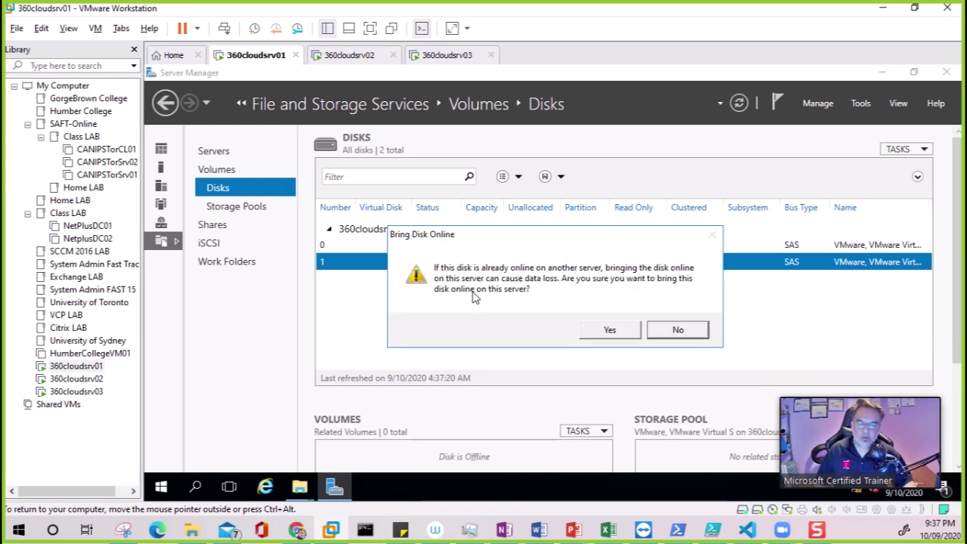
pyautogui.click(610, 330)
# Start a new volume on Disk 1 of 360cloudsrv01 and accept initializing the disk as GPT
pyautogui.rightClick(444, 264)
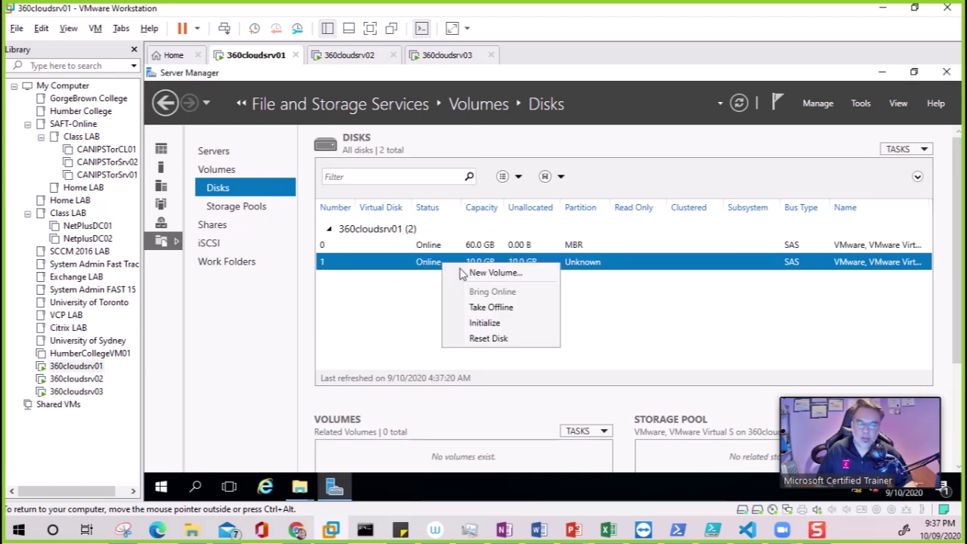
pyautogui.click(499, 274)
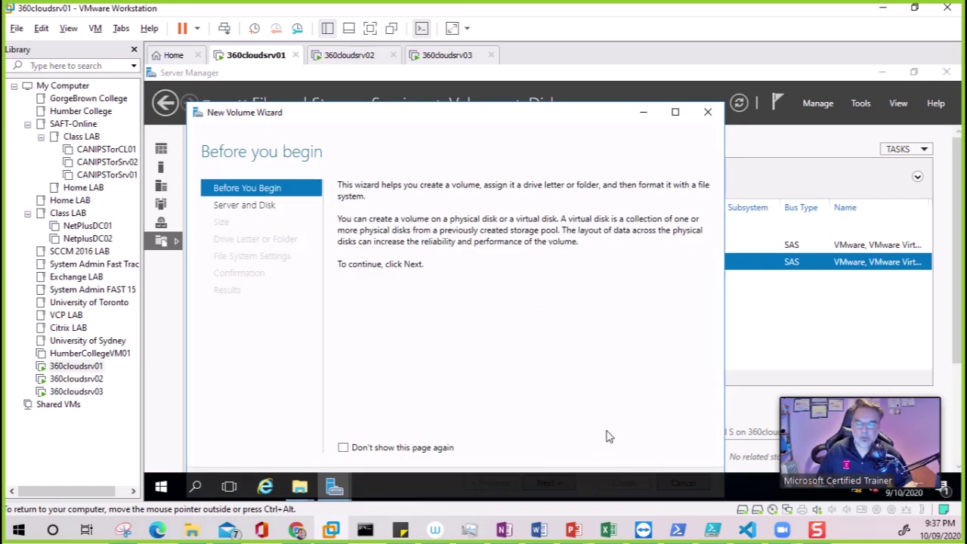
pyautogui.click(674, 112)
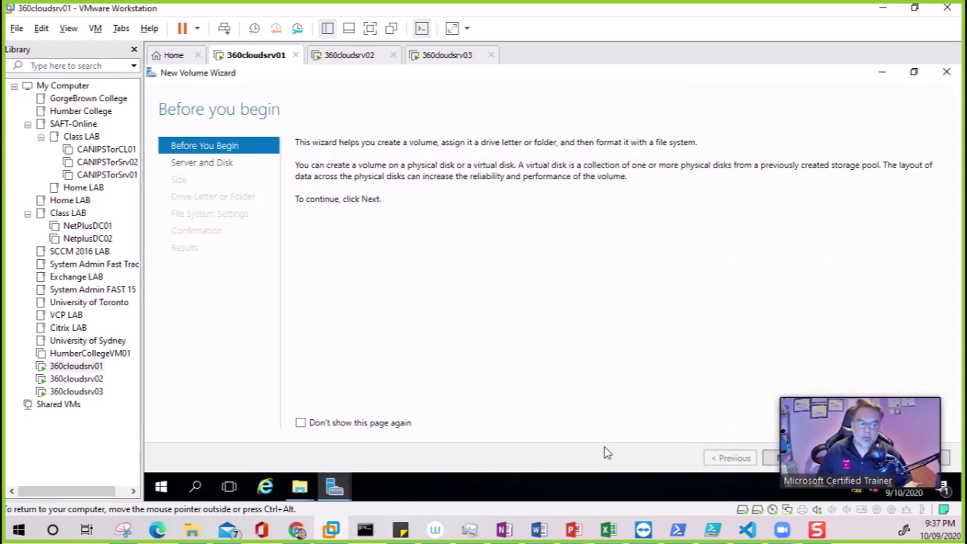
pyautogui.click(774, 459)
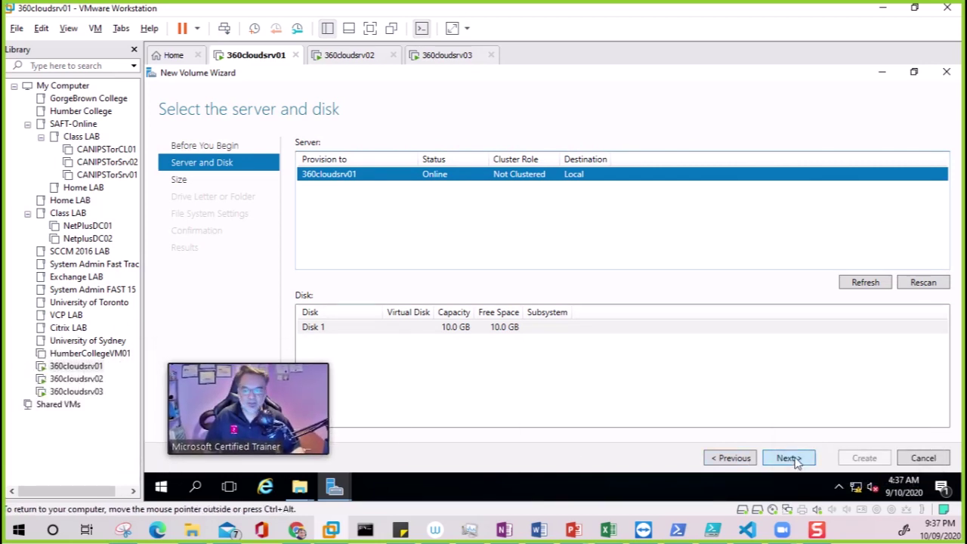
pyautogui.click(788, 458)
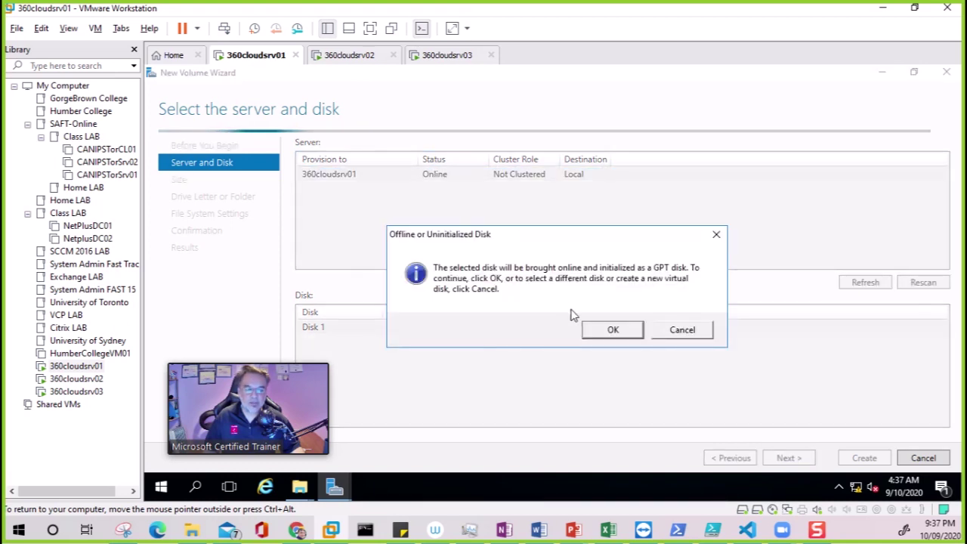
pyautogui.click(612, 330)
# Create the 9.97 GB NTFS volume with drive letter E, label New Volume and default allocation unit size
pyautogui.click(790, 458)
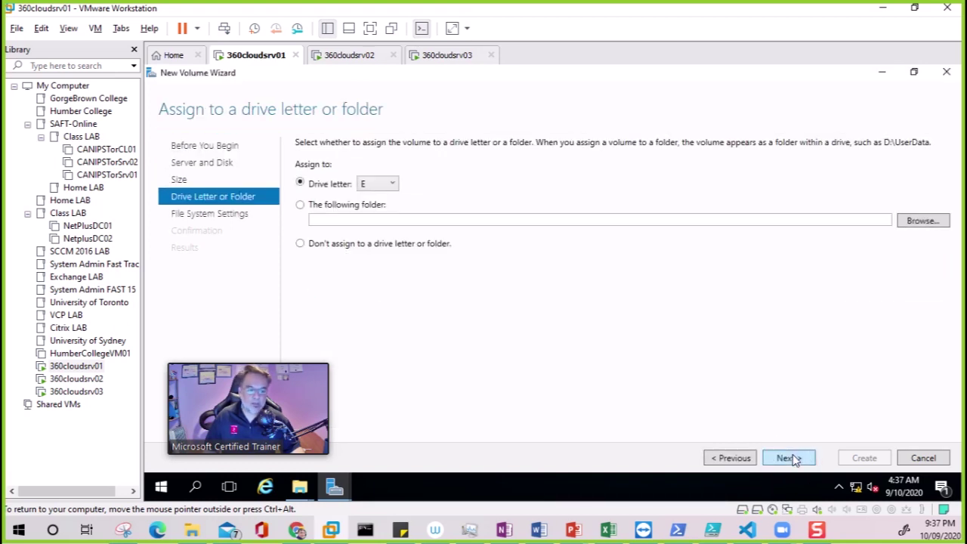
pyautogui.click(792, 458)
pyautogui.click(792, 459)
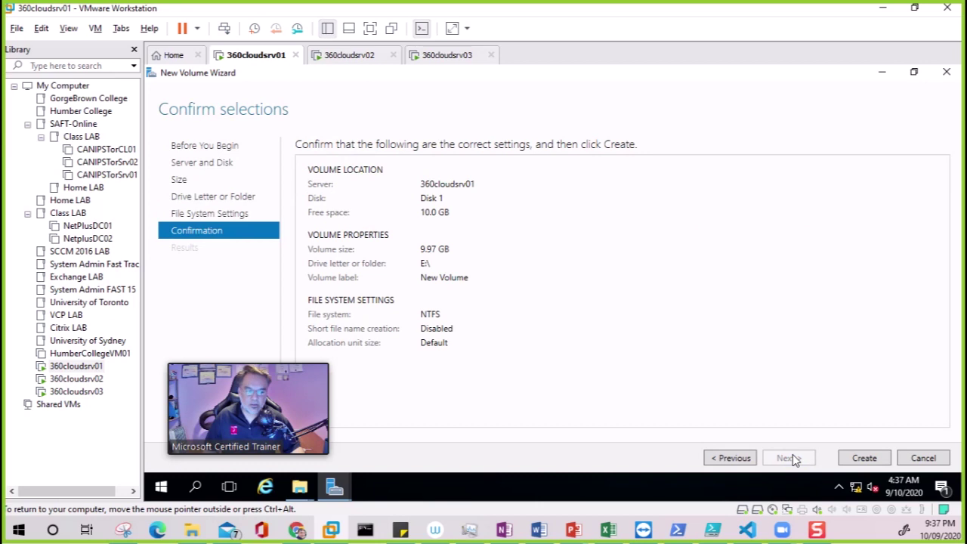
pyautogui.click(864, 458)
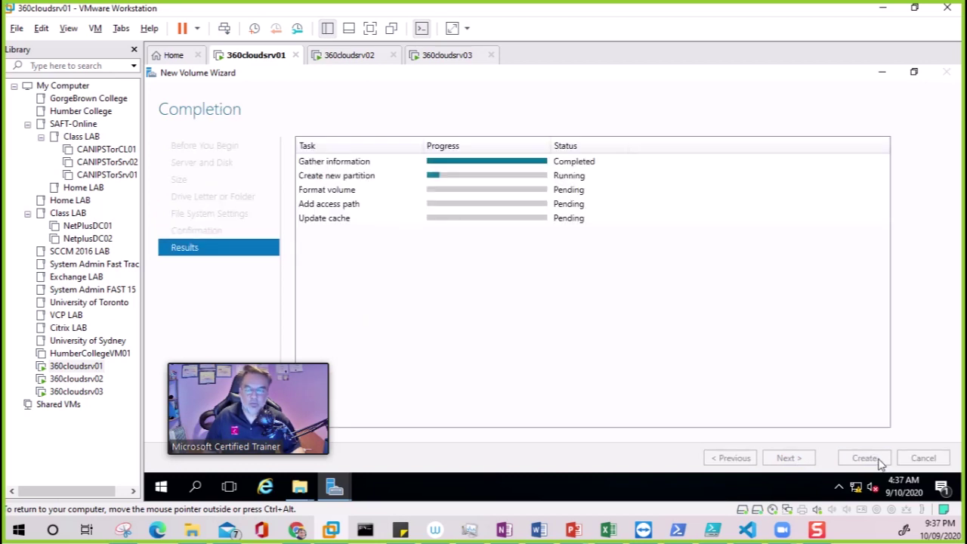
pyautogui.moveTo(283, 406); pyautogui.dragTo(898, 117)
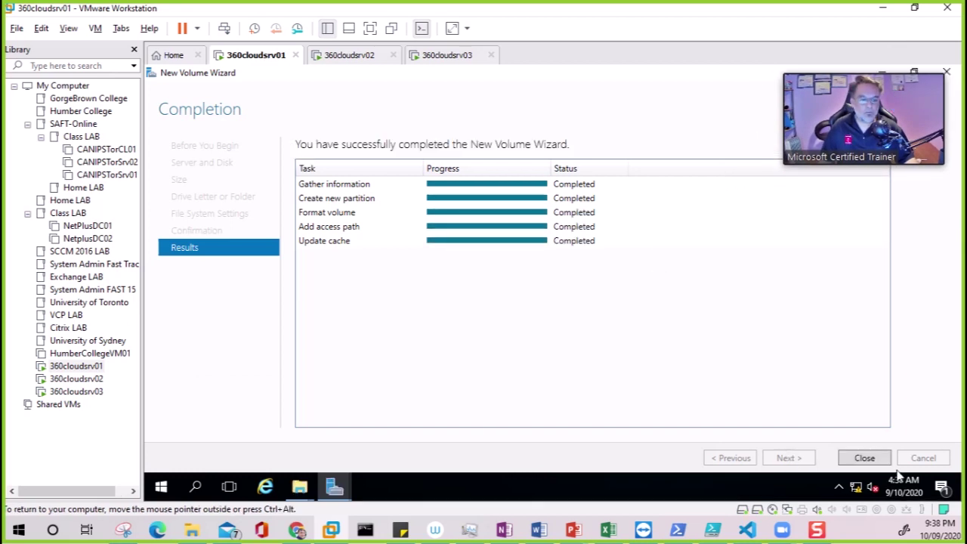
pyautogui.click(863, 458)
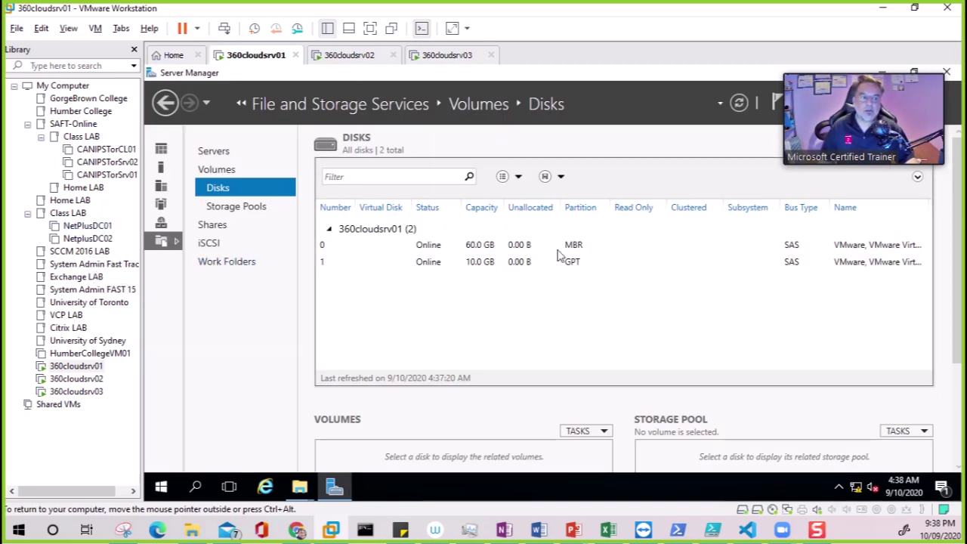
# Install the iSCSI Target Server role service on 360cloudsrv01 without adding any features
pyautogui.click(209, 246)
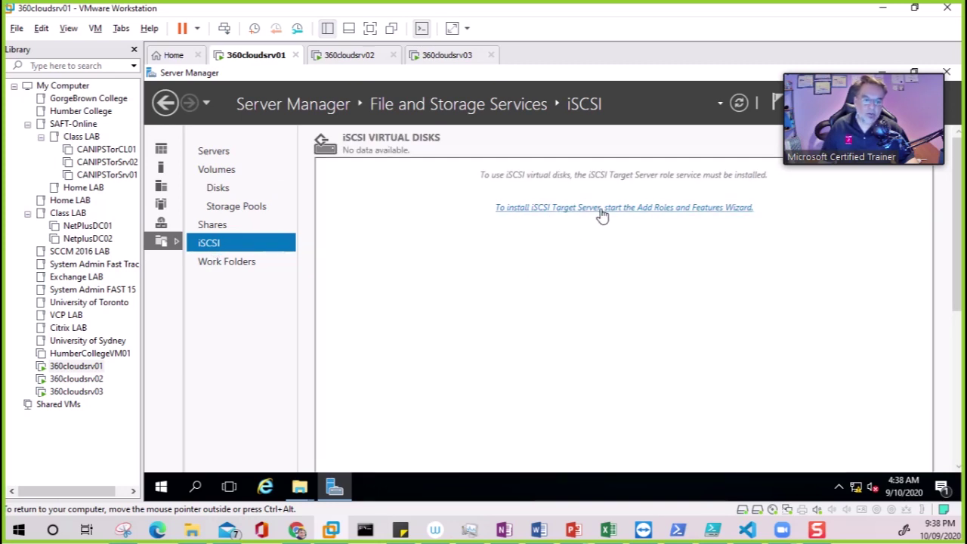
pyautogui.click(663, 209)
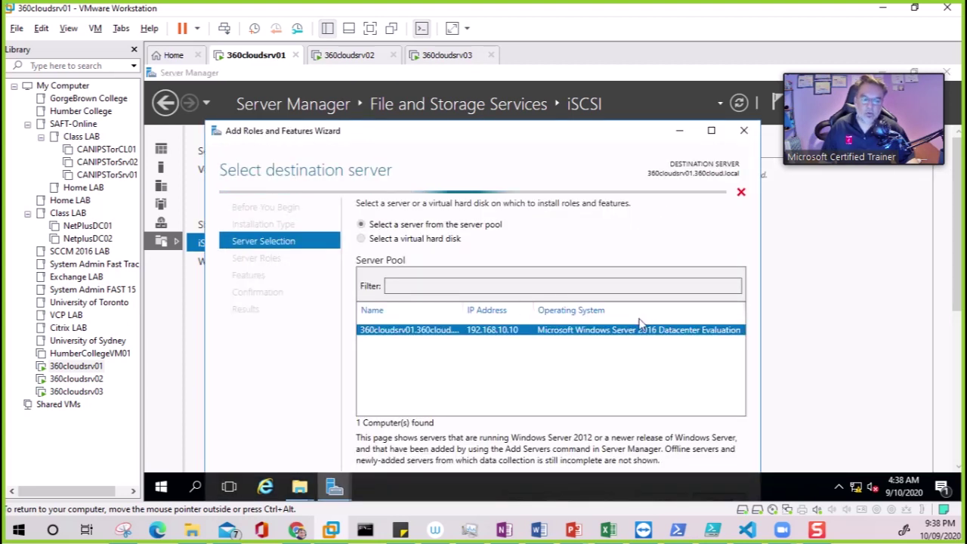
pyautogui.moveTo(519, 132); pyautogui.dragTo(526, 76)
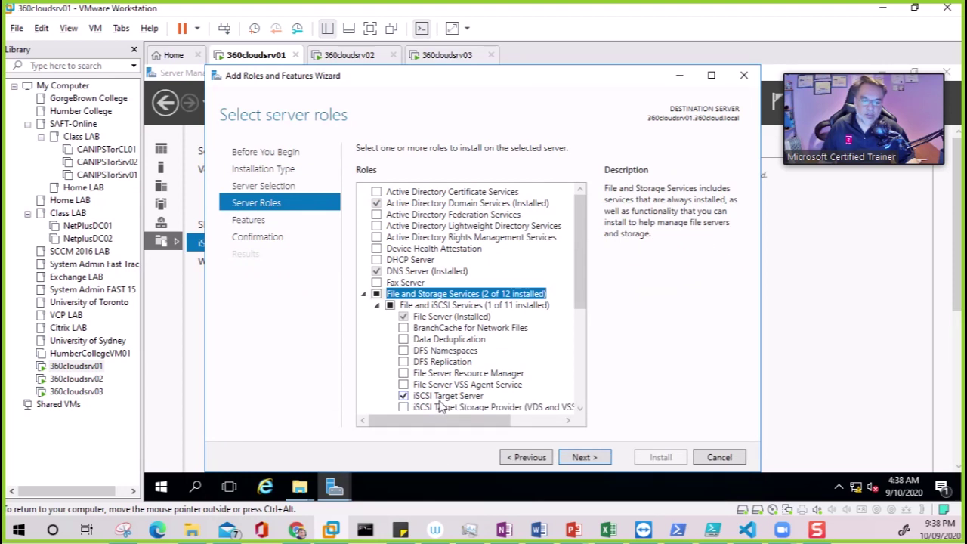
pyautogui.click(584, 458)
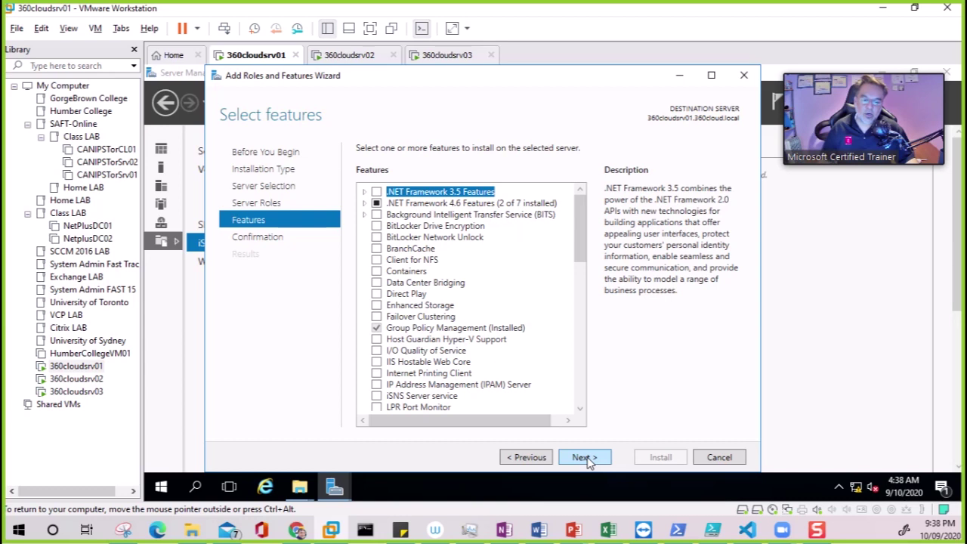
pyautogui.click(584, 457)
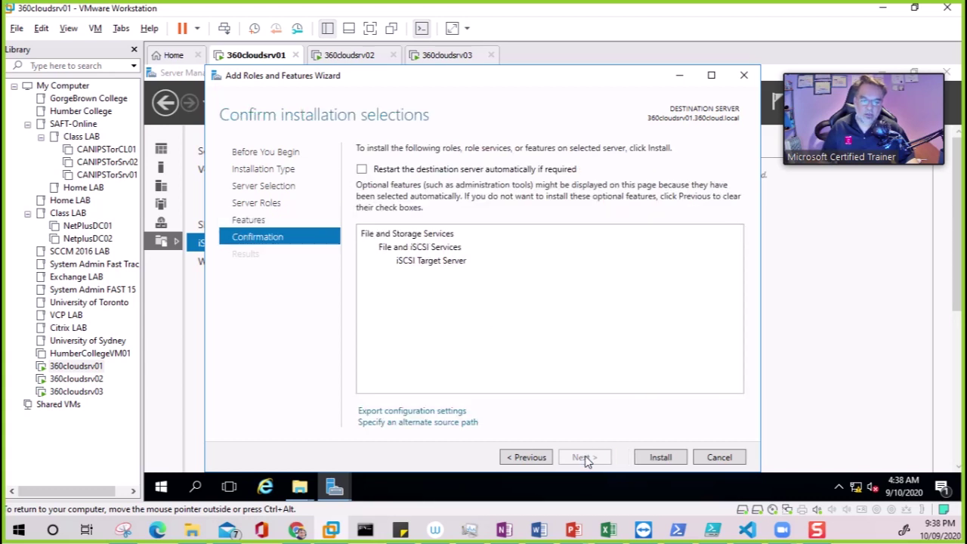
pyautogui.click(662, 458)
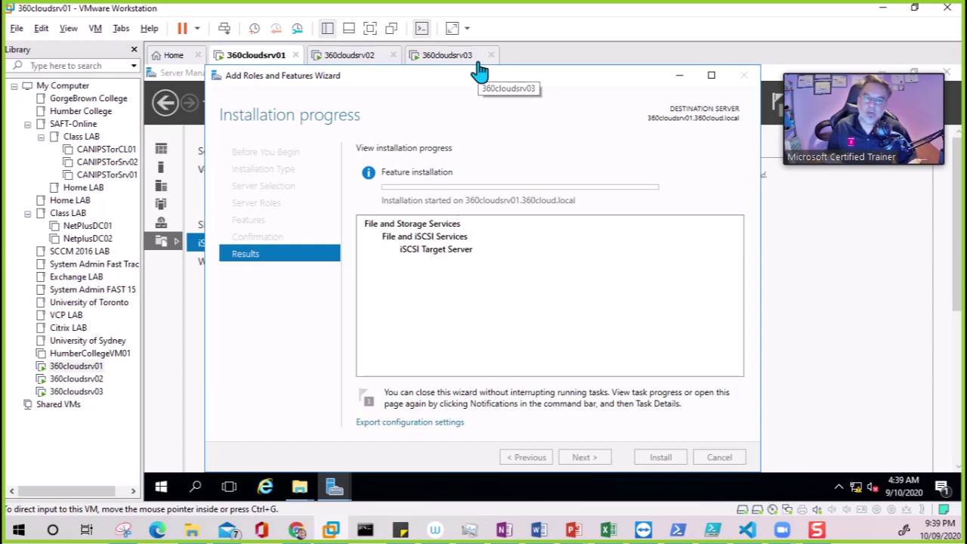
# Open the iSCSI Initiator on 360cloudsrv02 and agree to start the Microsoft iSCSI service automatically
pyautogui.click(350, 55)
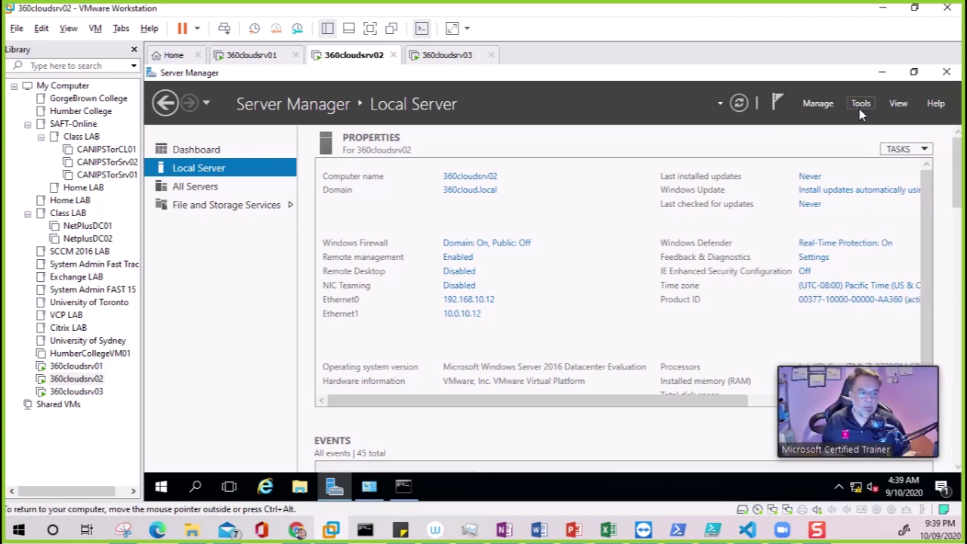
pyautogui.click(860, 106)
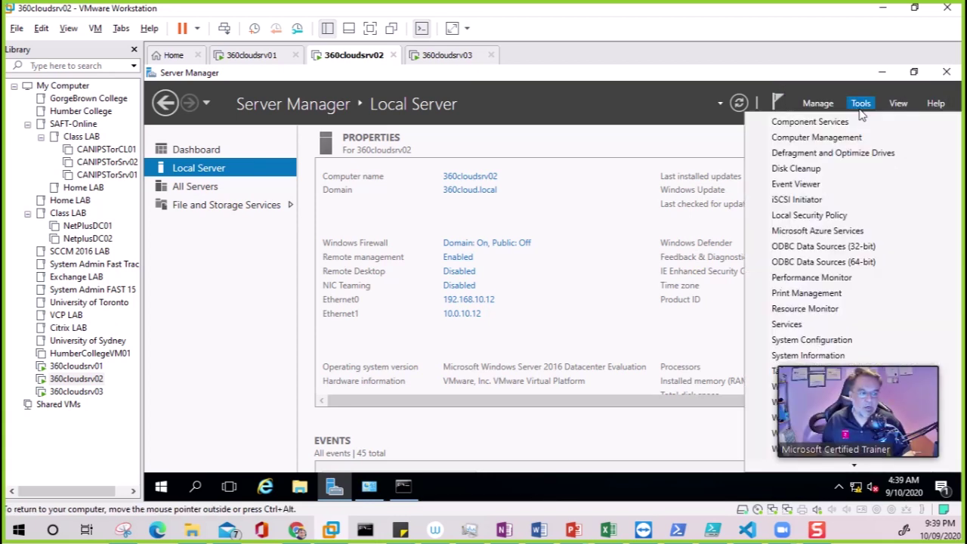
pyautogui.click(799, 206)
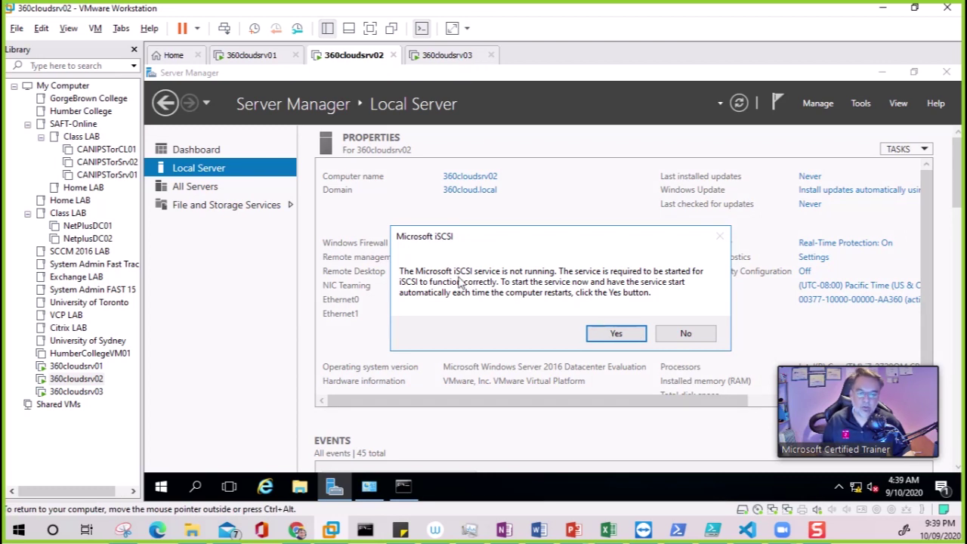
pyautogui.click(613, 334)
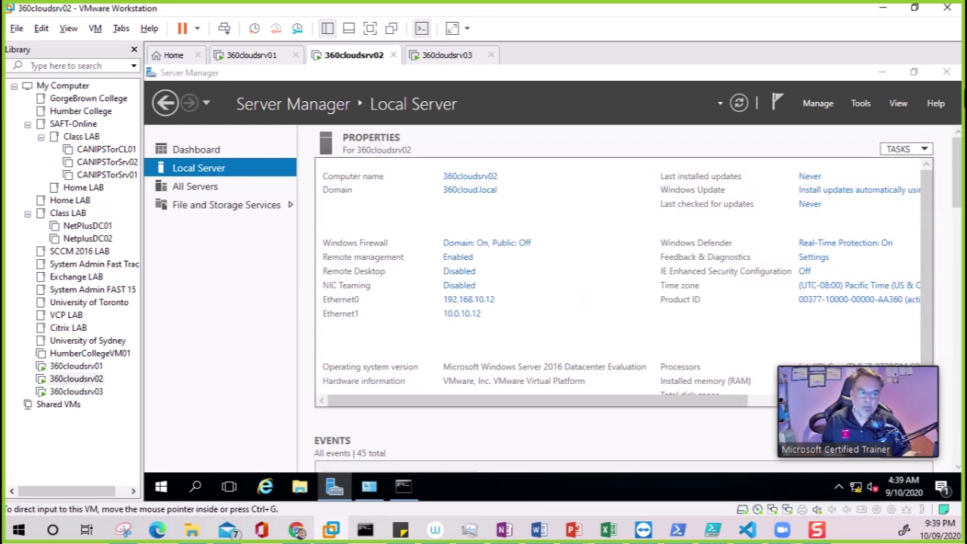
# Close the network windows on 360cloudsrv03, then open its iSCSI Initiator and agree to start the Microsoft iSCSI service
pyautogui.click(446, 61)
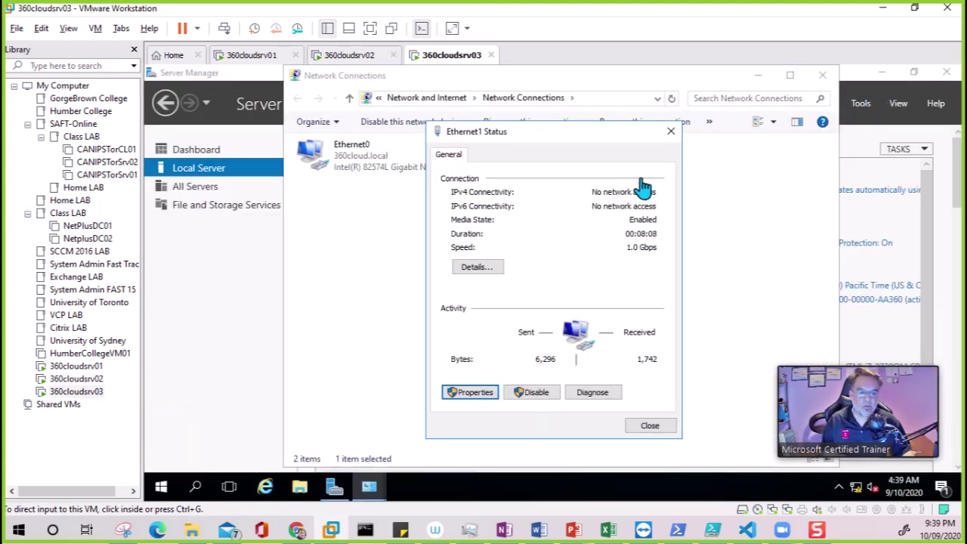
pyautogui.click(671, 134)
pyautogui.click(822, 75)
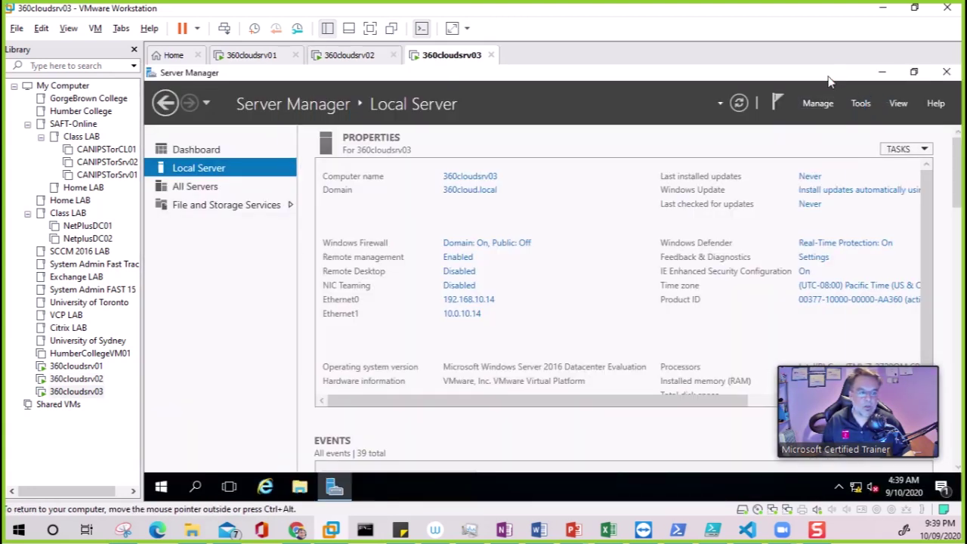
pyautogui.click(862, 104)
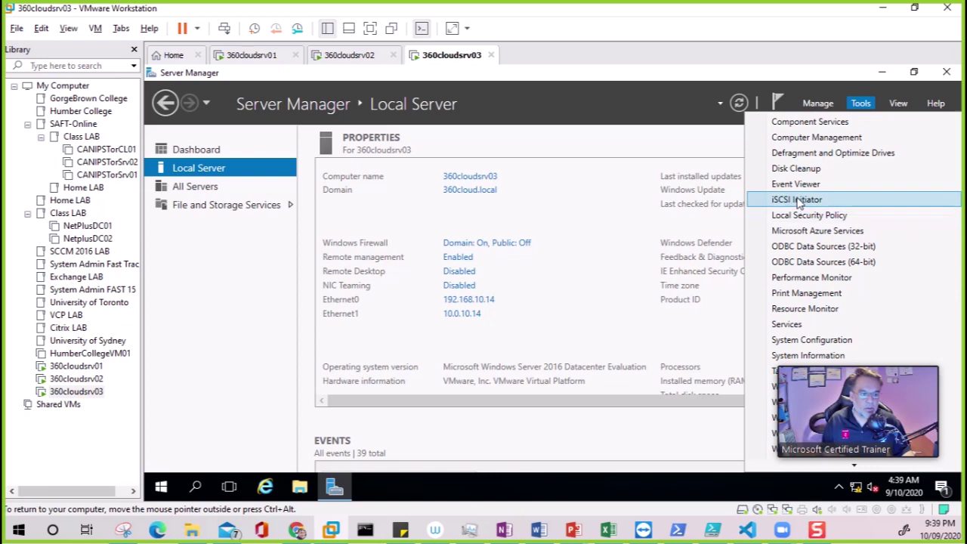
pyautogui.click(803, 199)
pyautogui.click(616, 333)
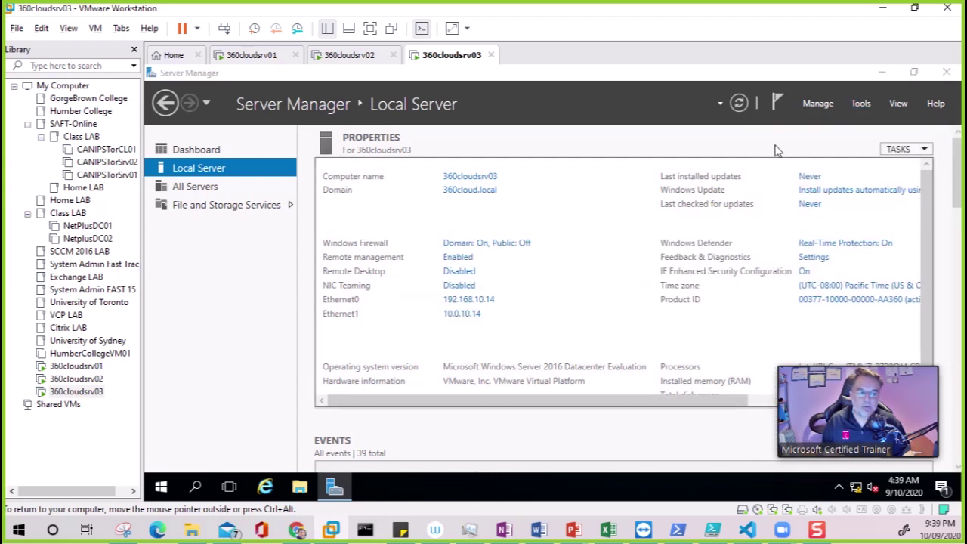
# Enter 192.168.10.10 as the Quick Connect target in the iSCSI Initiator properties of 360cloudsrv02 and 360cloudsrv03
pyautogui.click(355, 56)
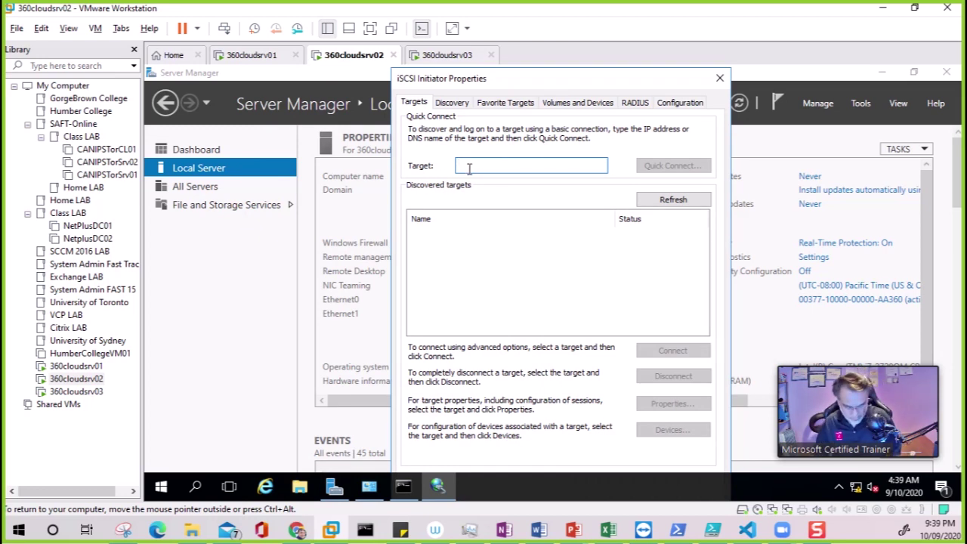
pyautogui.write('192.168.10.10')
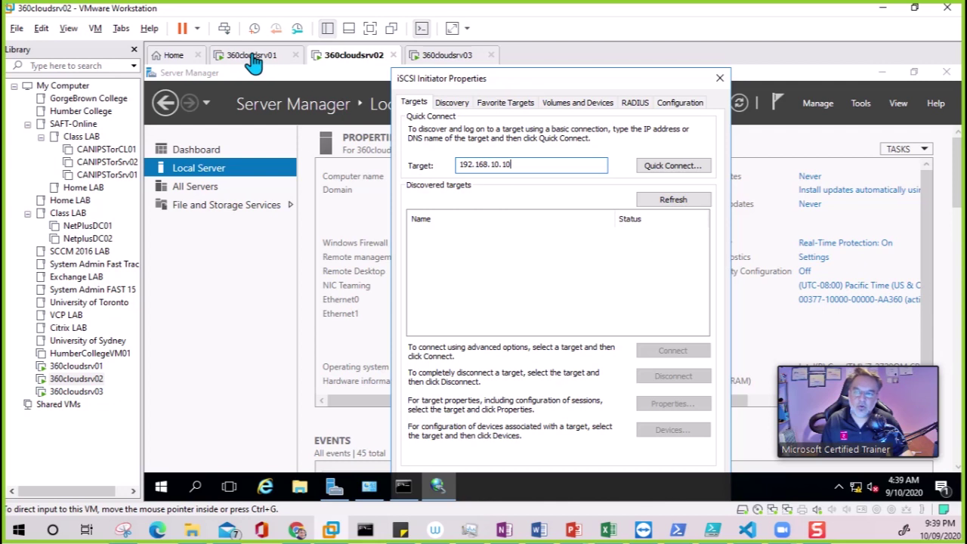
pyautogui.click(435, 55)
pyautogui.click(349, 163)
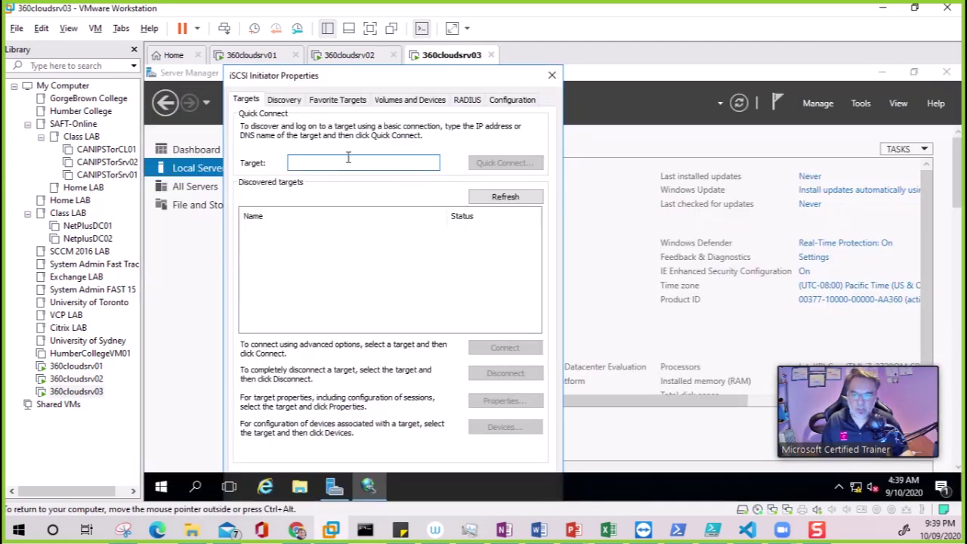
pyautogui.write('192.168.10.10')
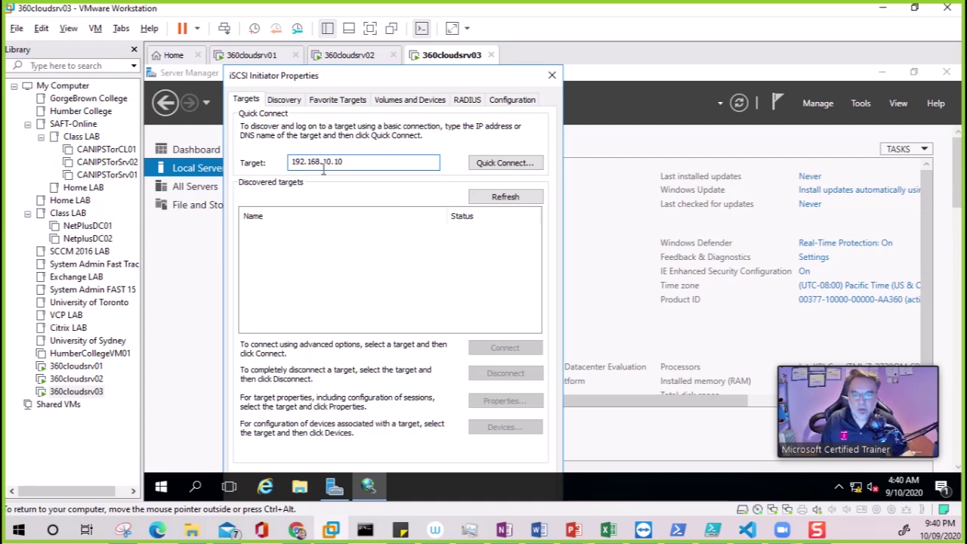
# Check the iSCSI Target Server installation progress on 360cloudsrv01 and the initiator's discovery settings on 360cloudsrv02
pyautogui.click(265, 59)
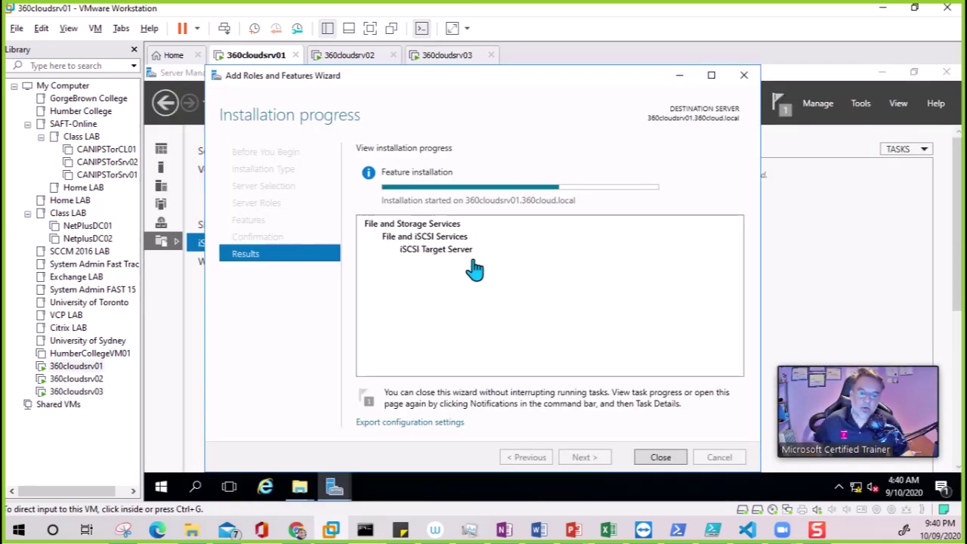
pyautogui.click(369, 58)
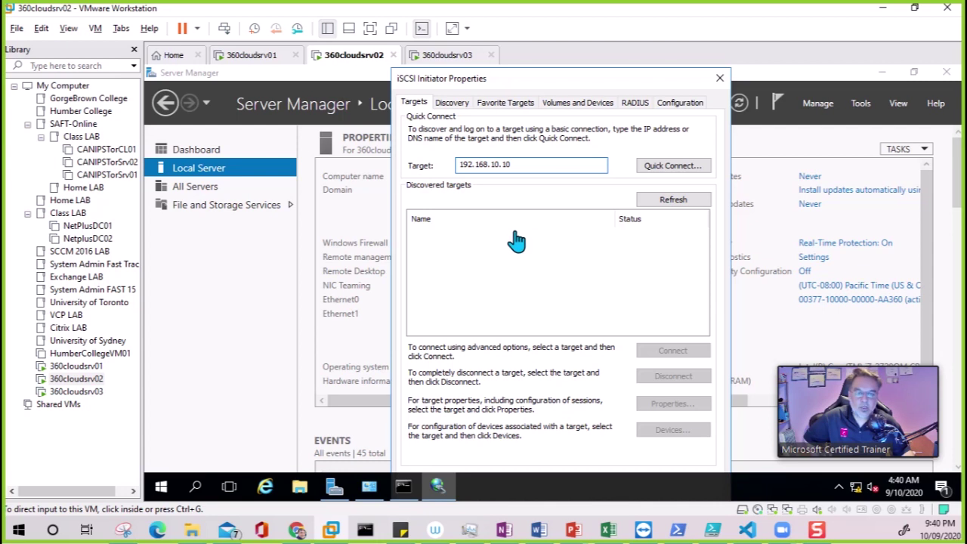
pyautogui.click(457, 104)
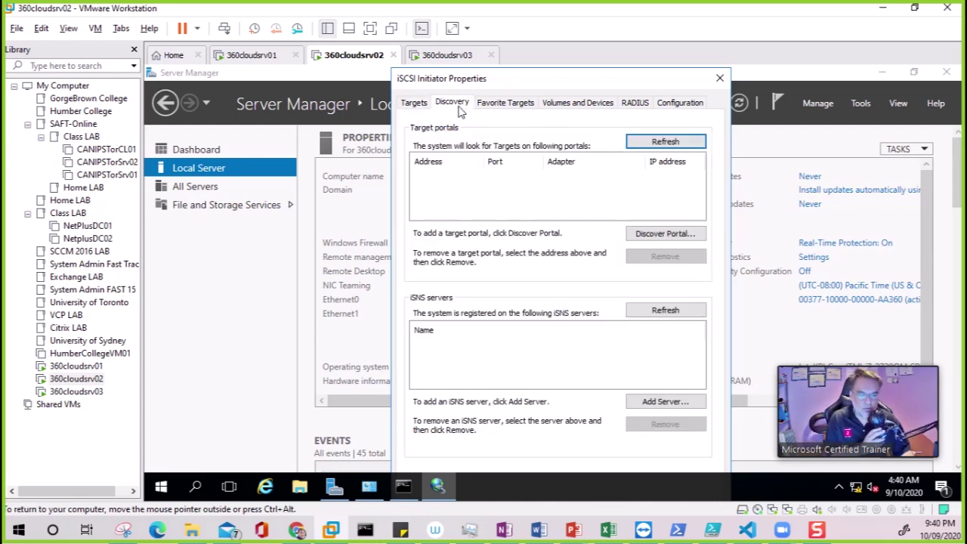
pyautogui.click(415, 103)
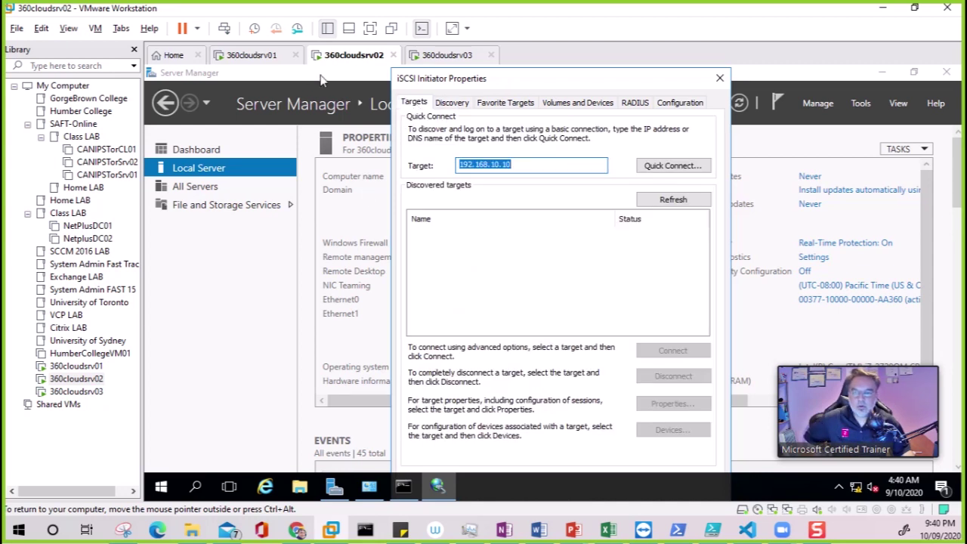
# Close the completed role installation wizard on 360cloudsrv01 and refresh the iSCSI virtual disks view
pyautogui.click(257, 56)
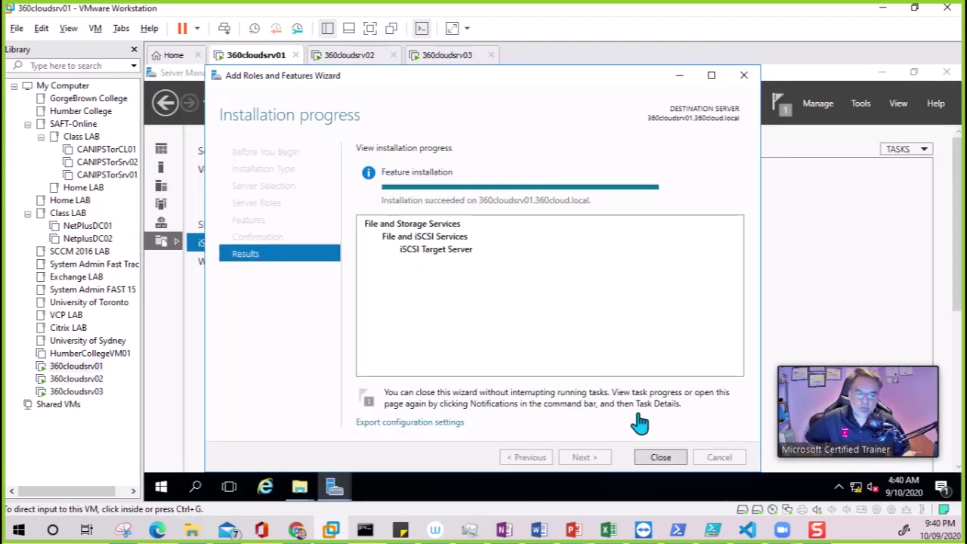
pyautogui.click(663, 458)
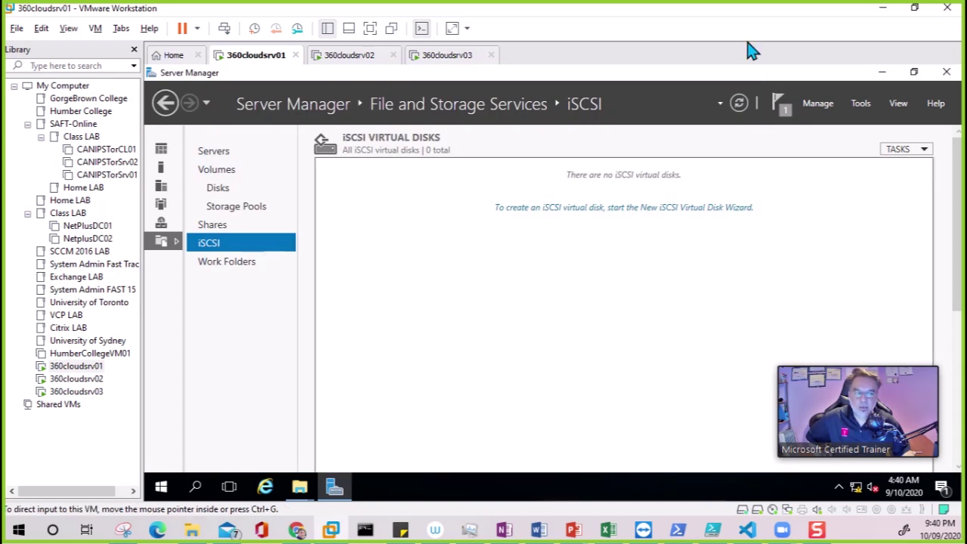
pyautogui.click(740, 104)
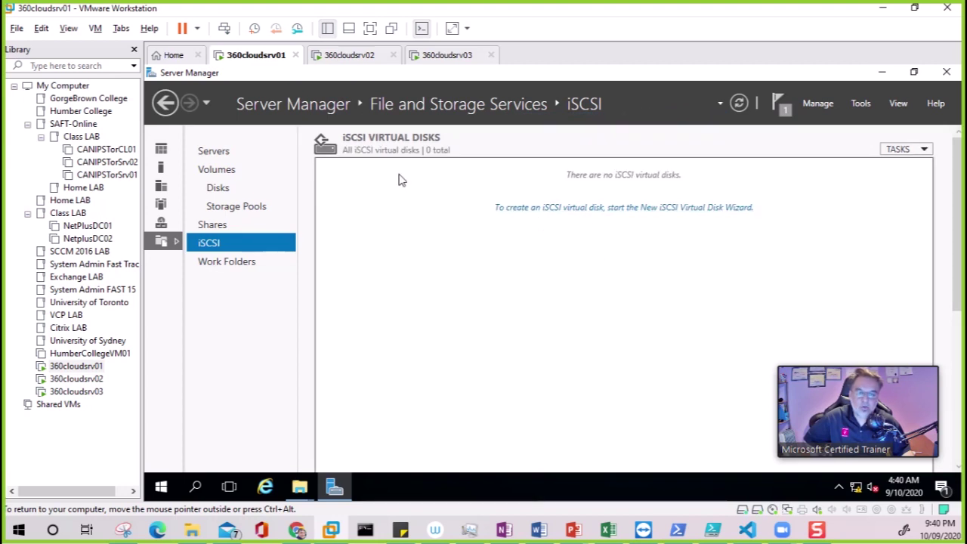
# Start a new iSCSI virtual disk on 360cloudsrv01 and choose volume E: as its storage location
pyautogui.click(614, 208)
pyautogui.doubleClick(598, 170)
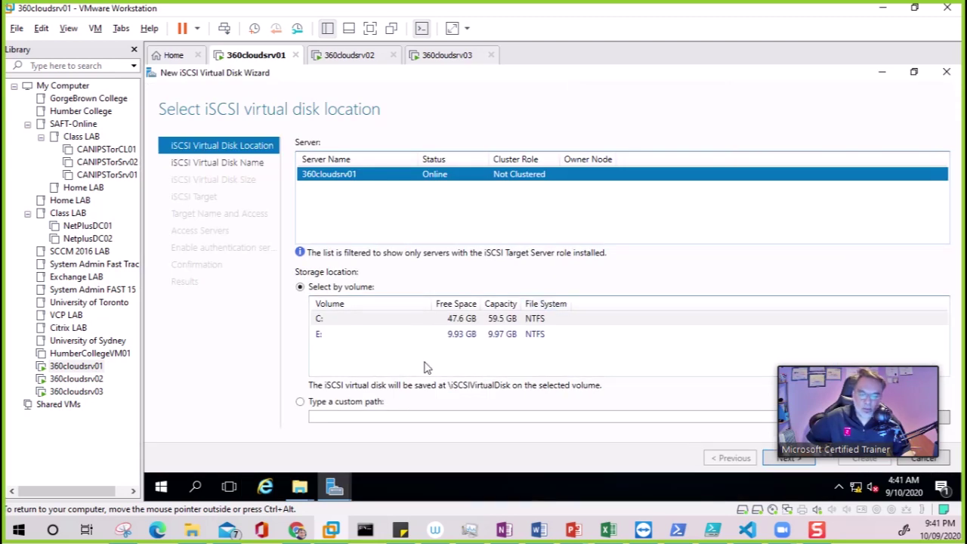
pyautogui.click(333, 339)
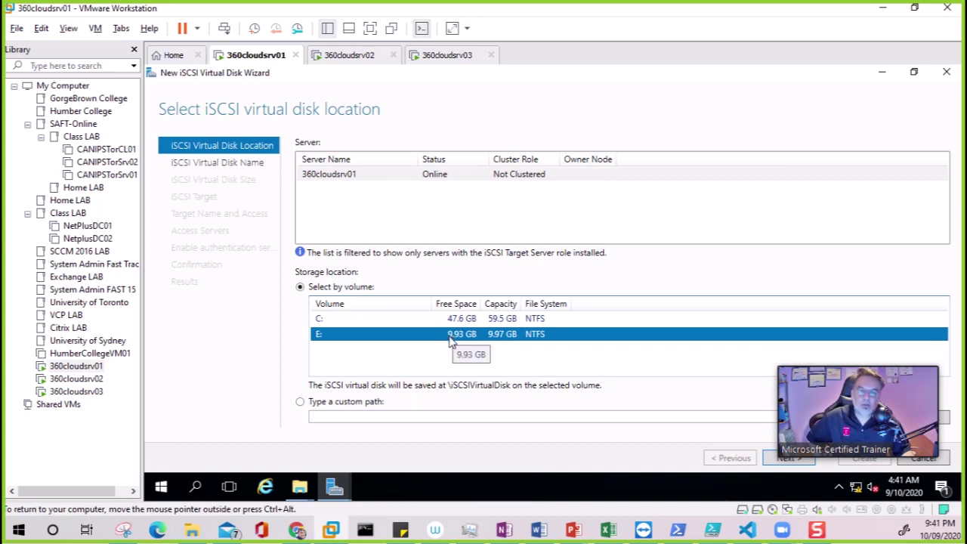
pyautogui.click(786, 461)
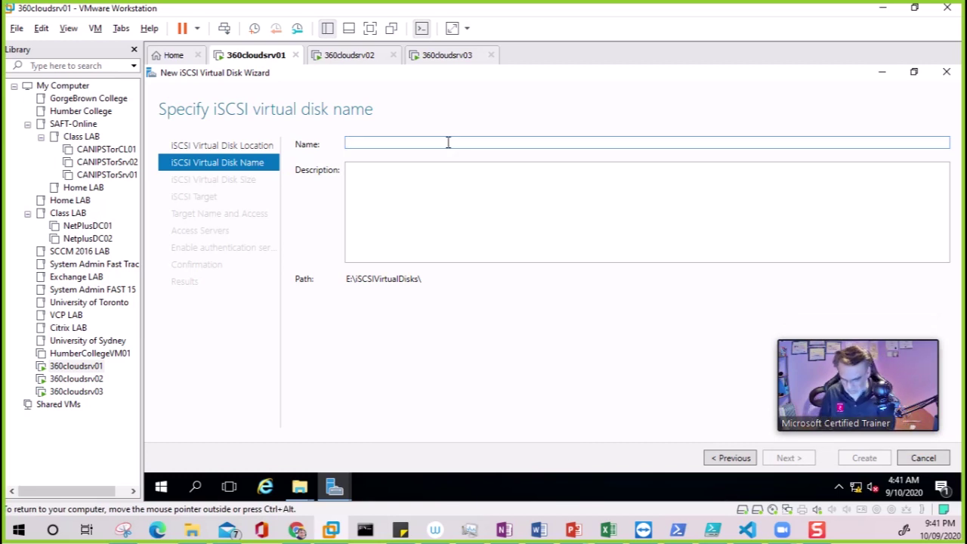
# Name the iSCSI virtual disk iSCSIVD1 and leave its description empty
pyautogui.write('iSCS')
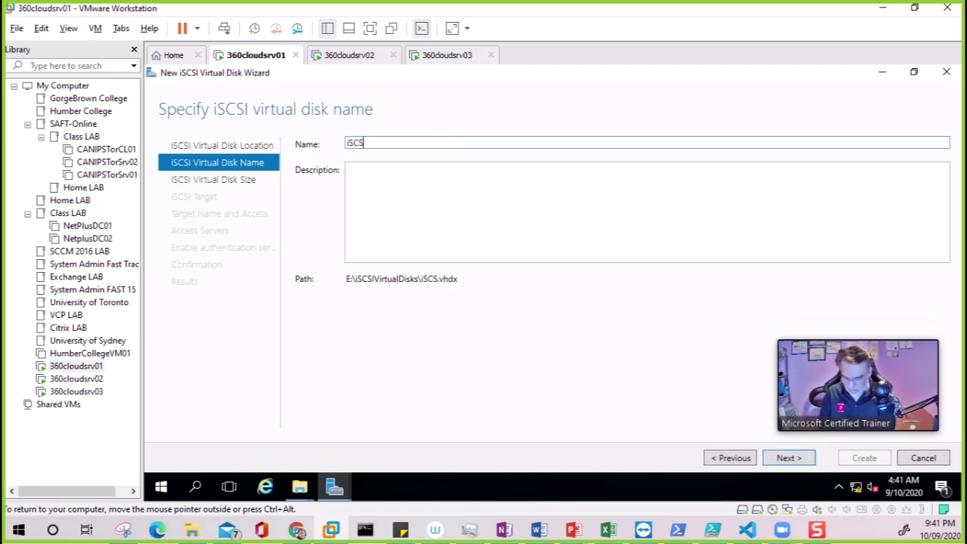
pyautogui.write('I')
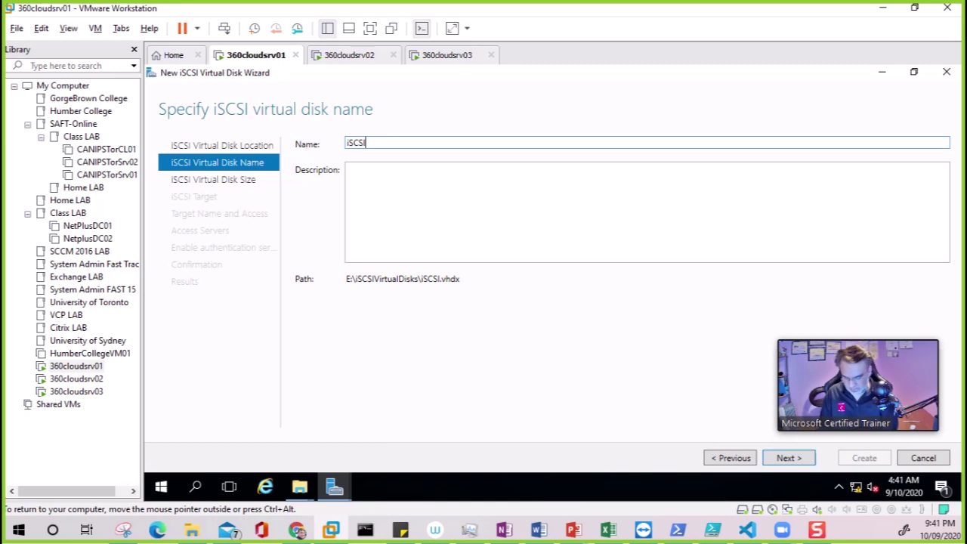
pyautogui.write('VD')
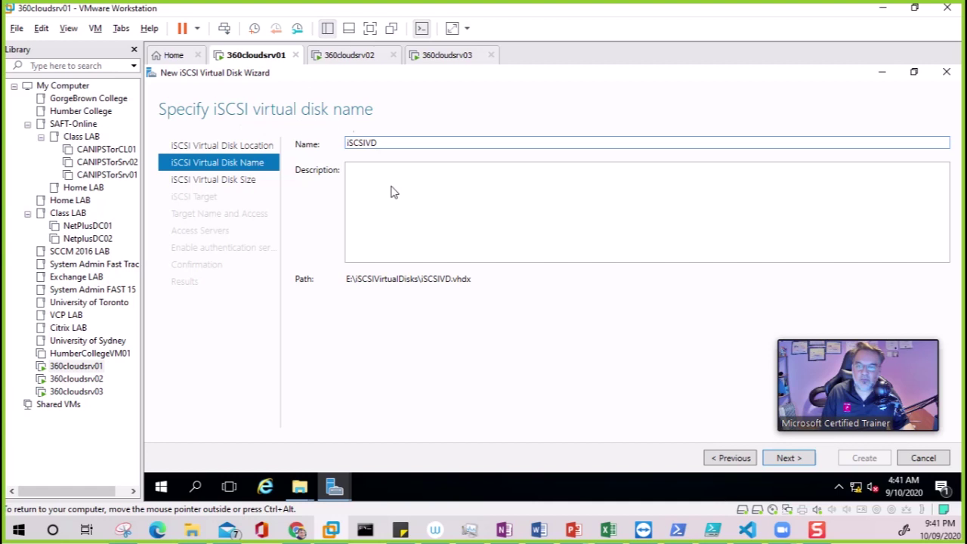
pyautogui.write('1')
pyautogui.click(786, 459)
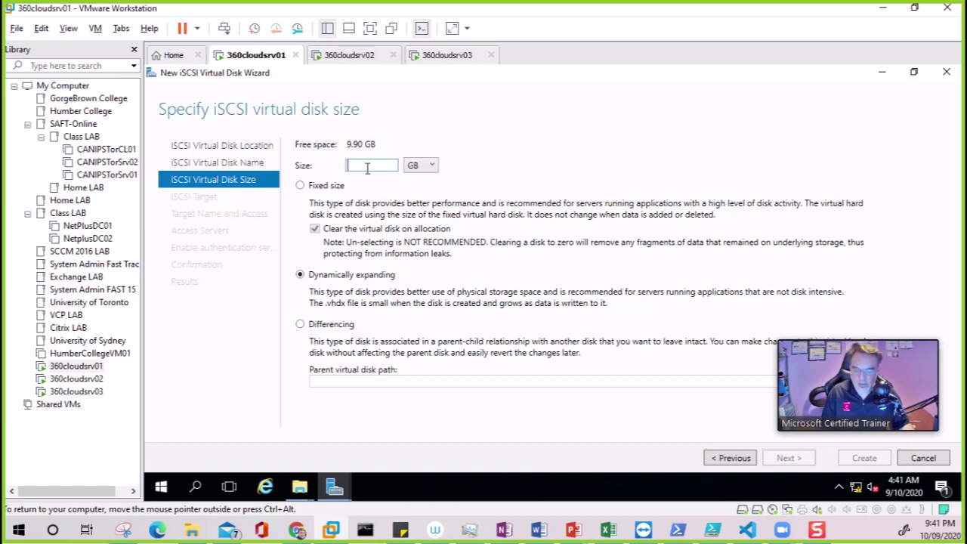
# Set the virtual disk size to 5 GB, dynamically expanding, and assign the disk to a new iSCSI target
pyautogui.write('5')
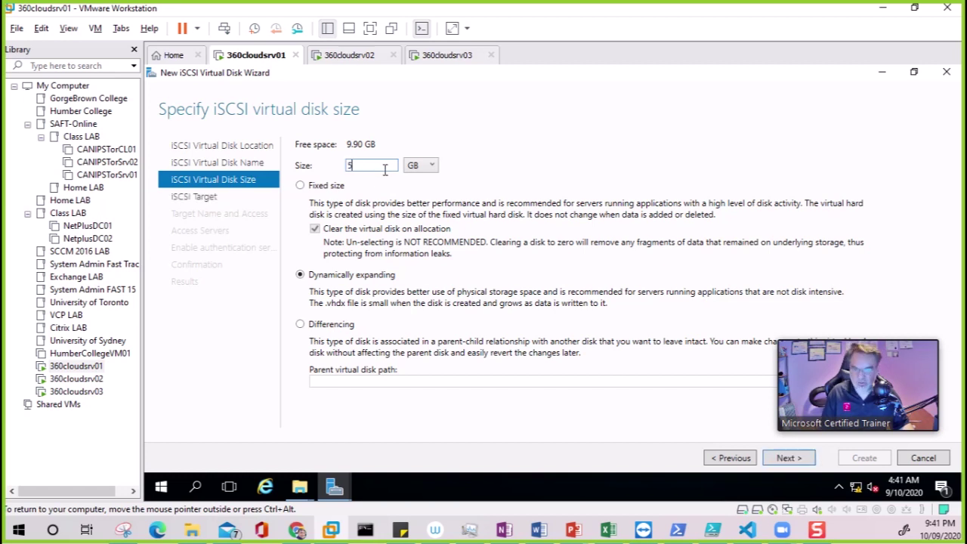
pyautogui.click(793, 459)
pyautogui.click(793, 458)
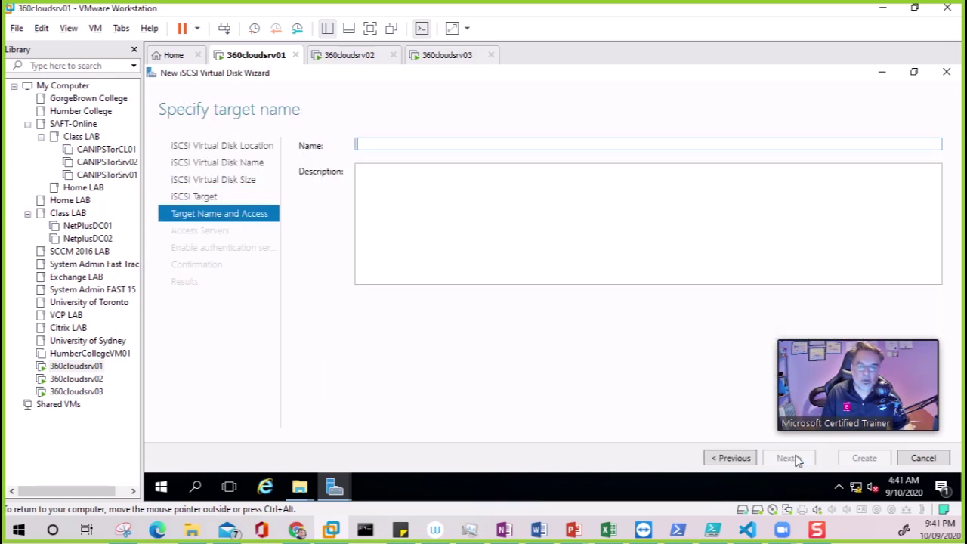
pyautogui.click(733, 459)
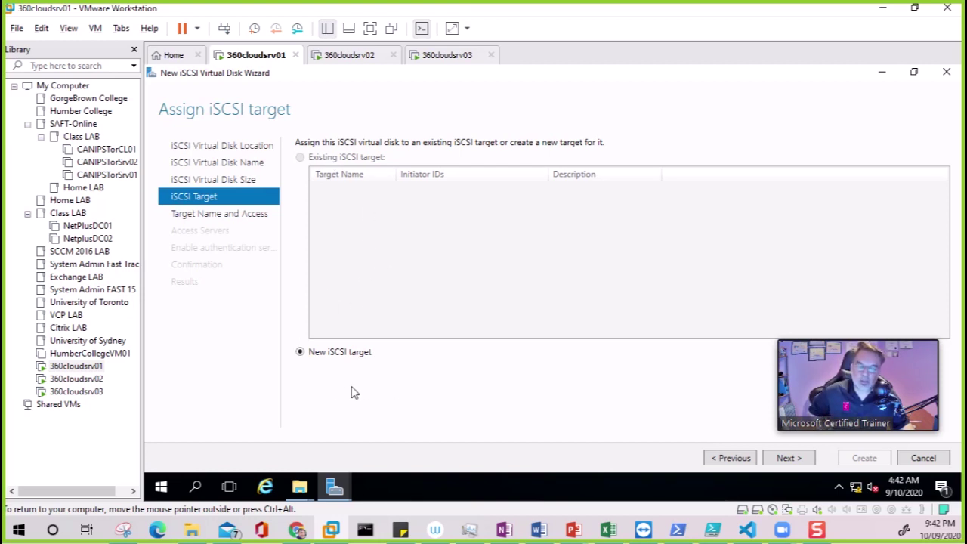
pyautogui.click(790, 458)
pyautogui.click(729, 458)
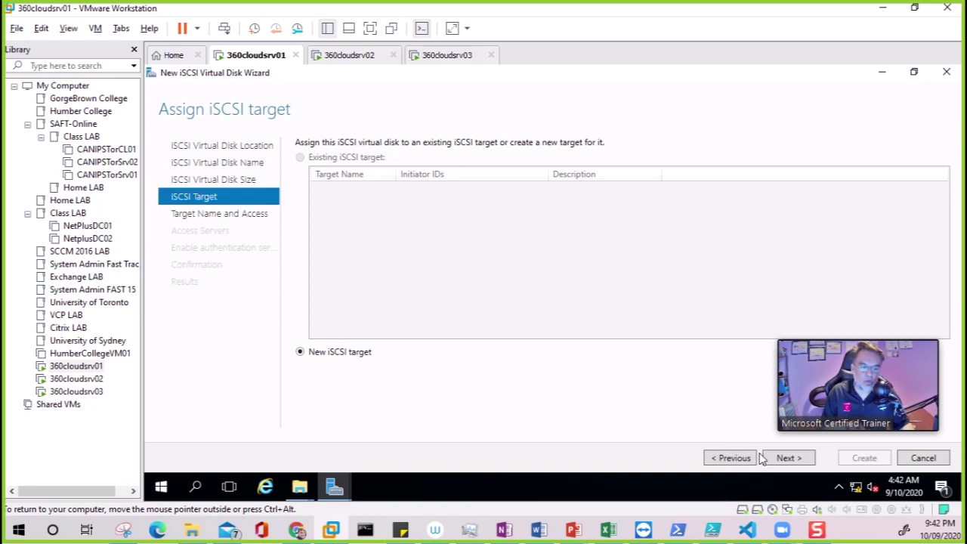
pyautogui.click(789, 458)
# Name the new iSCSI target iSCSITA1 and continue to the access servers
pyautogui.click(393, 149)
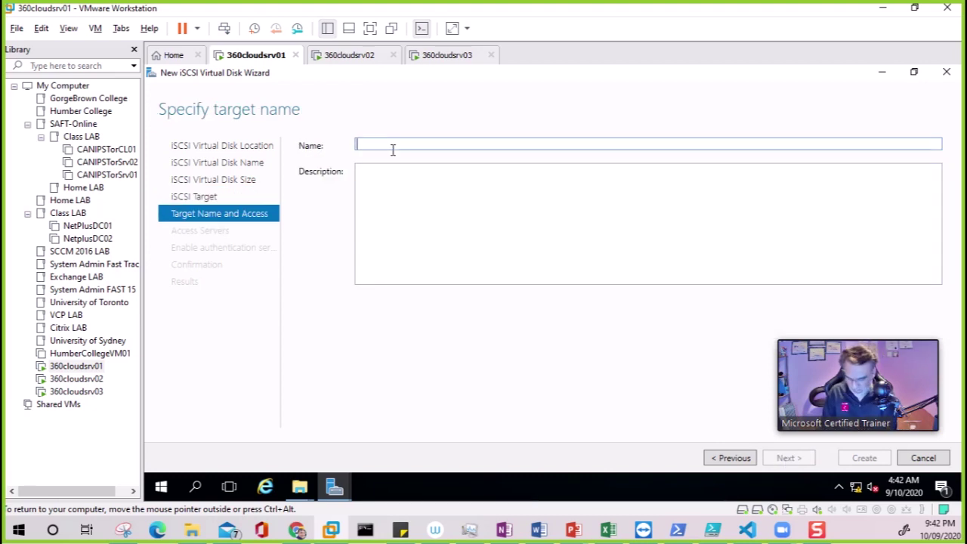
pyautogui.write('iS')
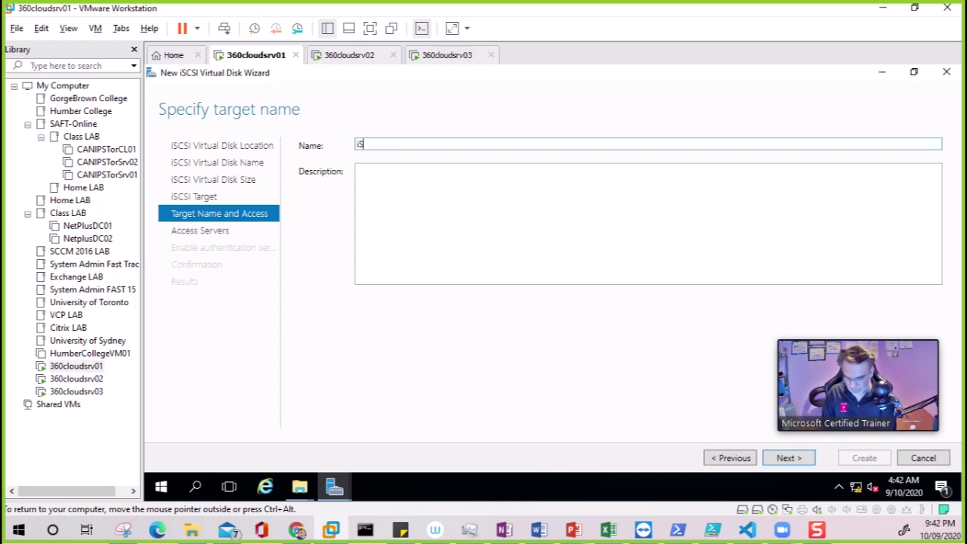
pyautogui.write('CSITA1')
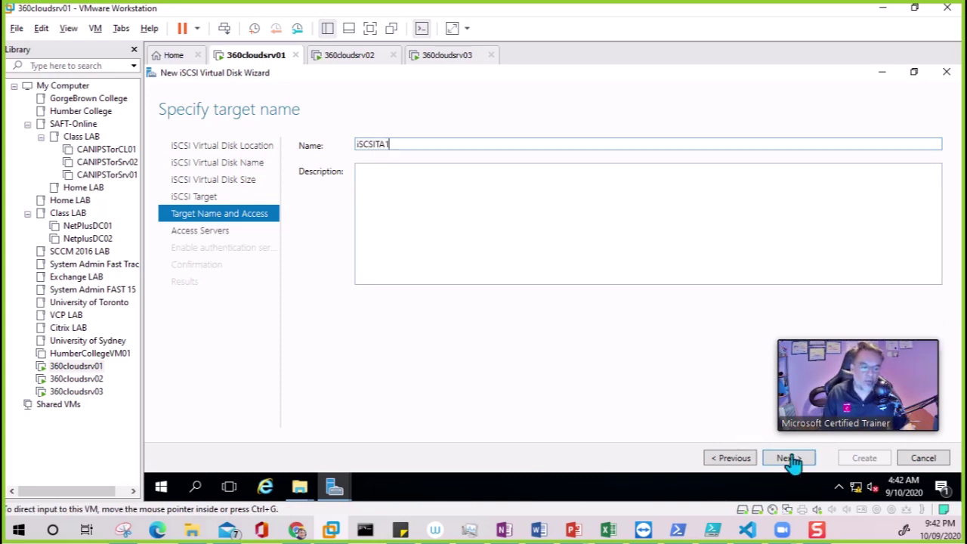
pyautogui.click(791, 458)
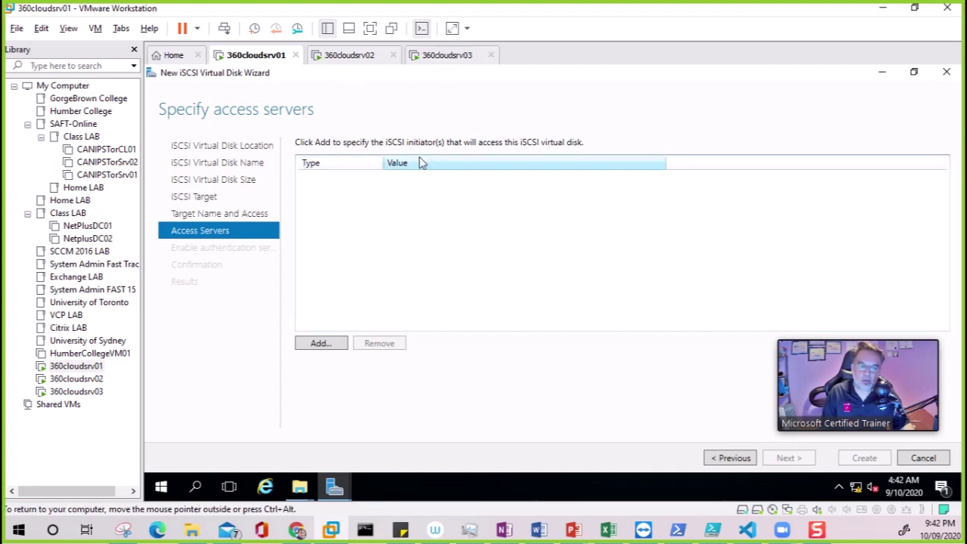
# Try to identify an initiator for the target by querying 192.168.10.12 and by entering the IQN of 360cloudsrv02
pyautogui.click(320, 344)
pyautogui.click(340, 195)
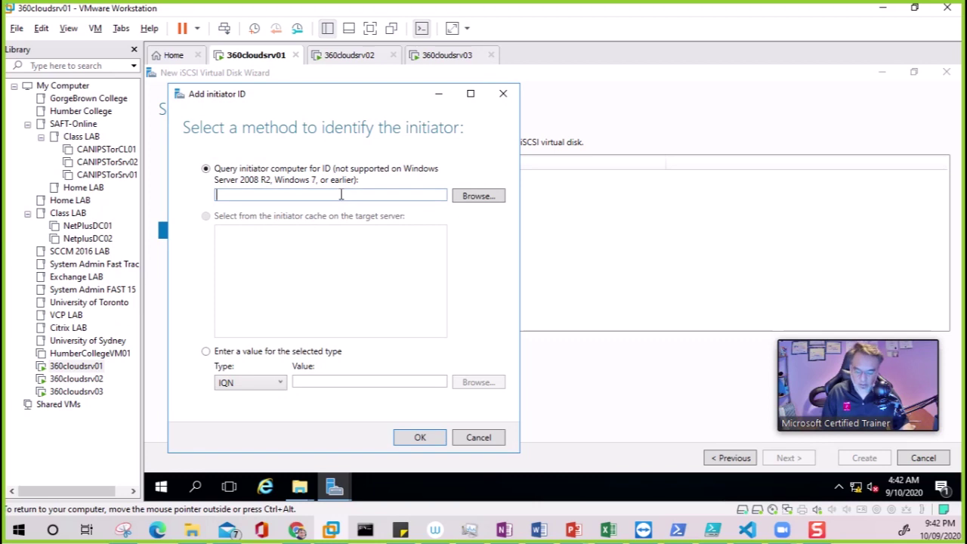
pyautogui.write('192.')
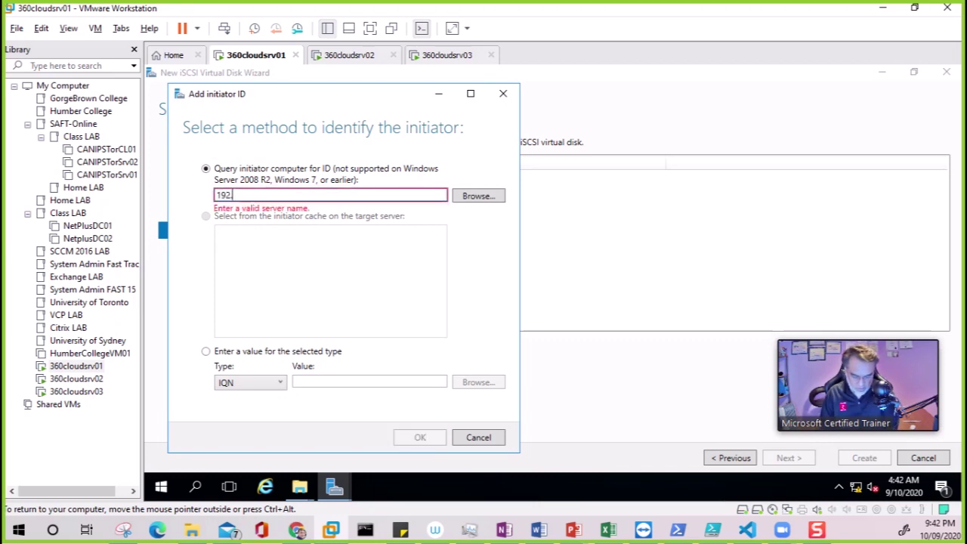
pyautogui.write('168.10.12')
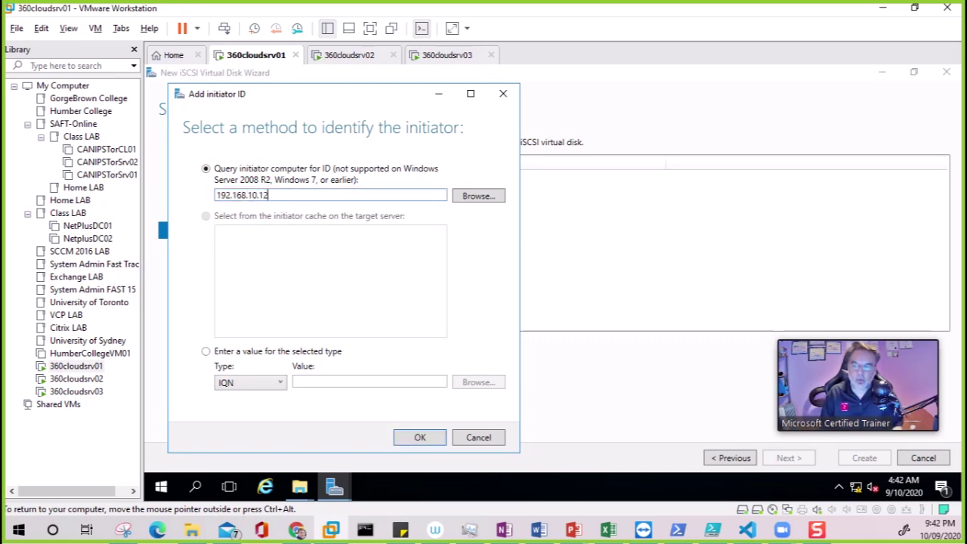
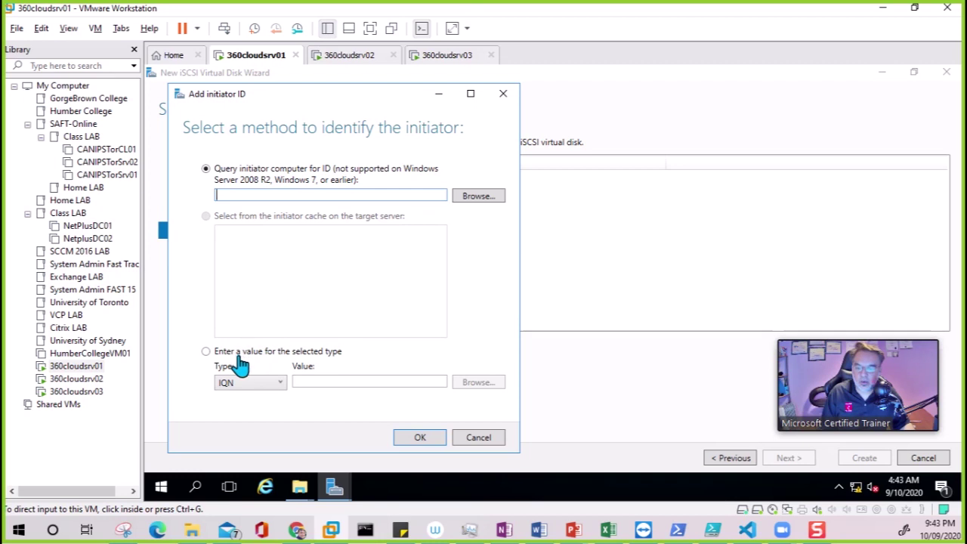
pyautogui.click(342, 382)
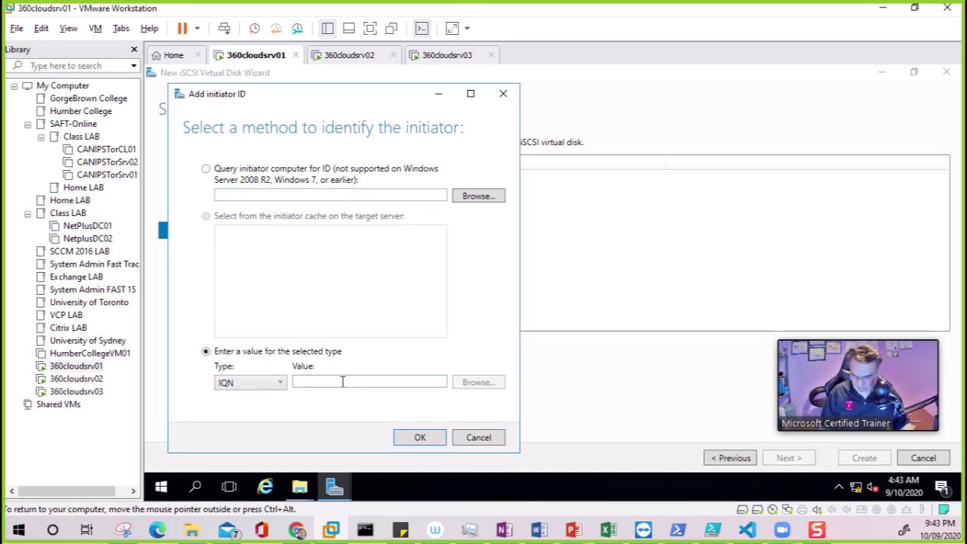
pyautogui.hotkey('ctrl', 'v')
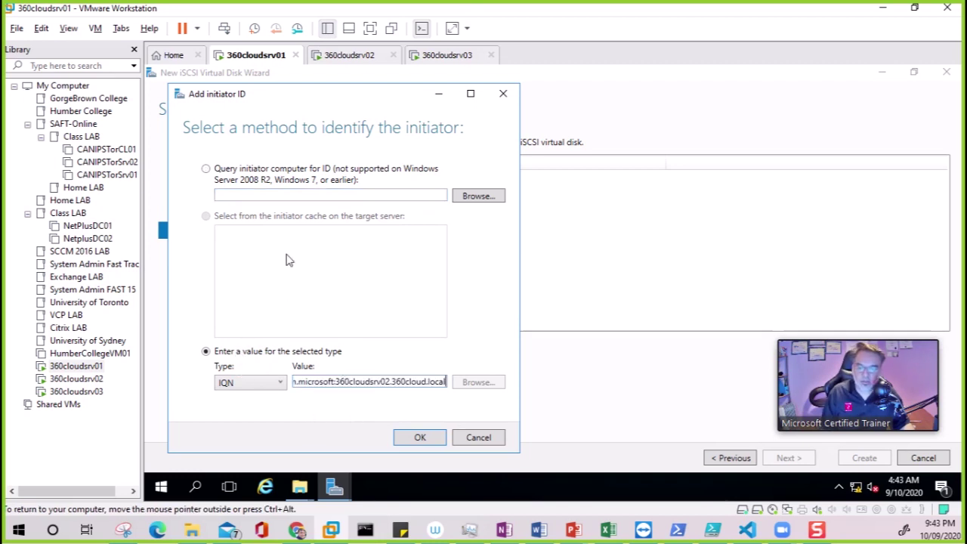
# Add 360CLOUDSRV02.360cloud.local as an access server by looking it up in the directory and querying its initiator ID
pyautogui.click(250, 194)
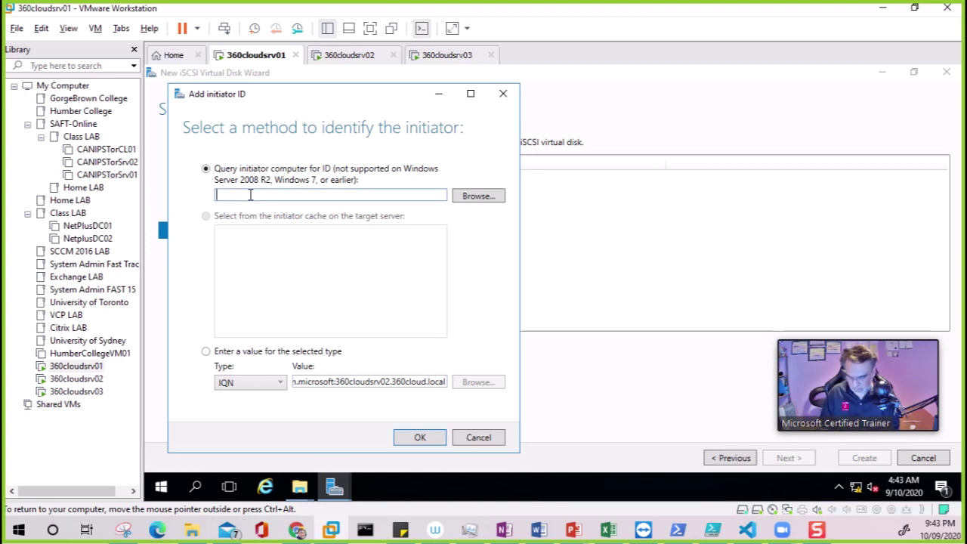
pyautogui.write('360cloudsrv02')
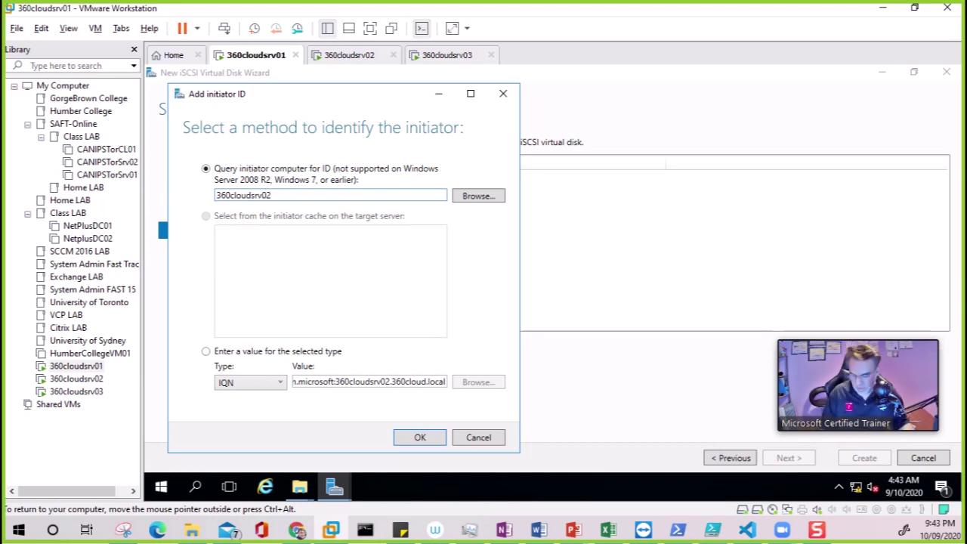
pyautogui.hotkey('ctrl', 'a')
pyautogui.hotkey('ctrl', 'c')
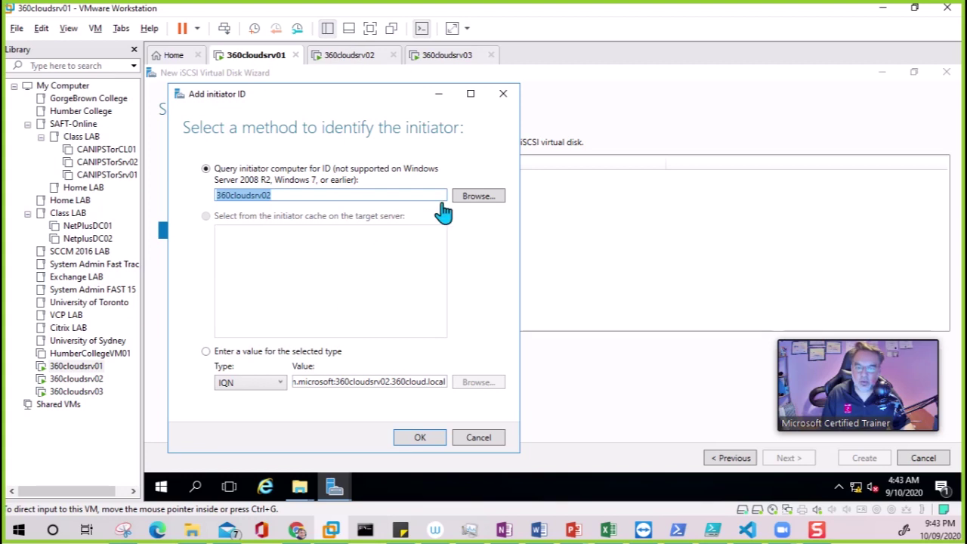
pyautogui.click(482, 196)
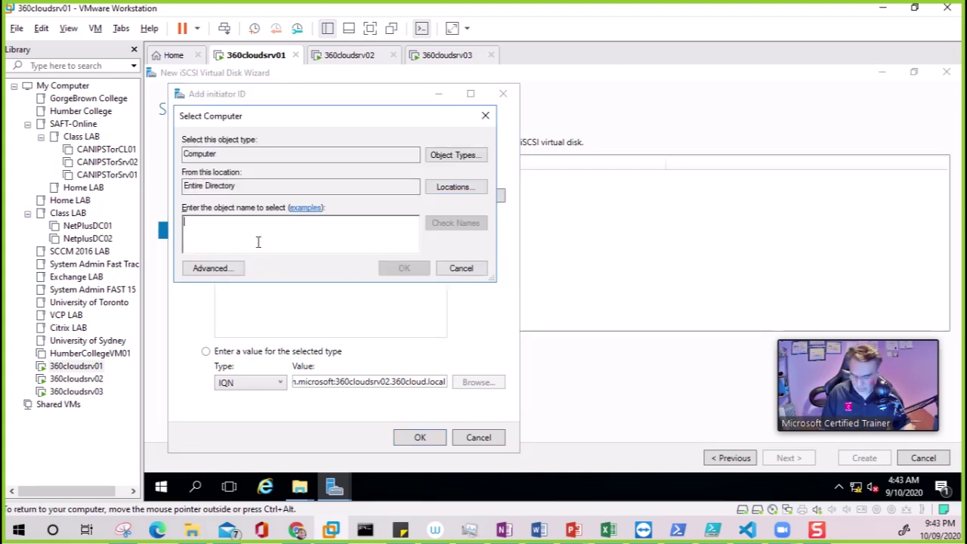
pyautogui.hotkey('ctrl', 'v')
pyautogui.click(452, 224)
pyautogui.click(404, 269)
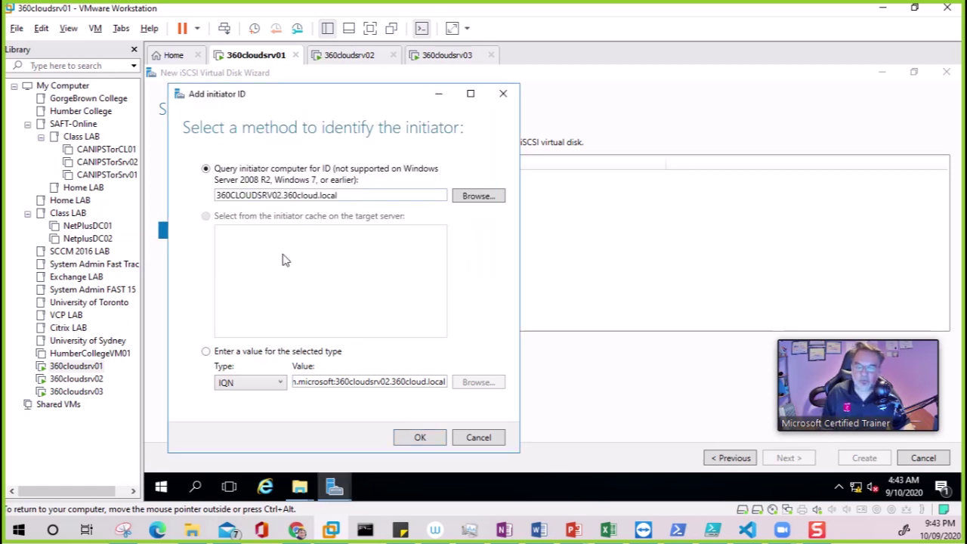
pyautogui.click(420, 440)
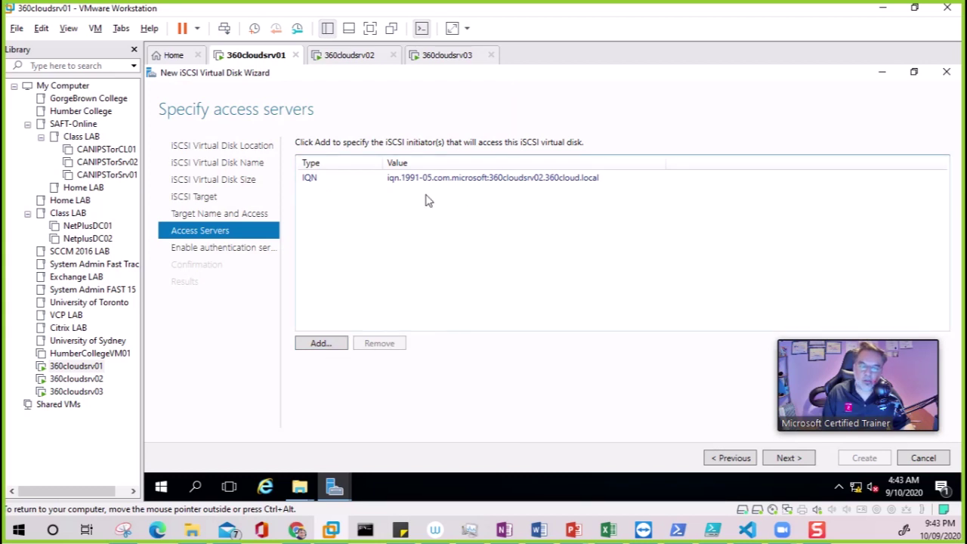
# Add 360cloudsrv03 as a second access server by querying the computer for its initiator ID
pyautogui.click(448, 56)
pyautogui.click(254, 59)
pyautogui.click(322, 342)
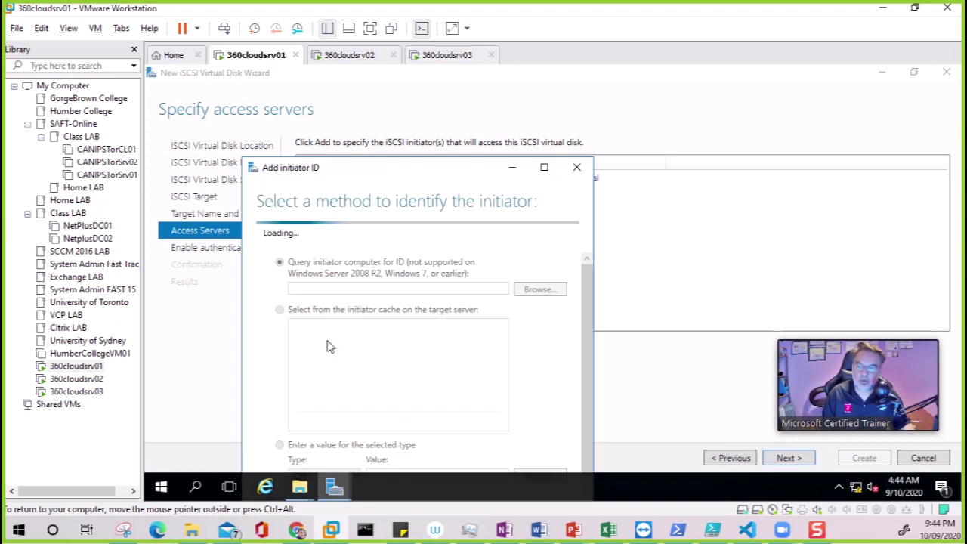
pyautogui.moveTo(441, 171); pyautogui.dragTo(454, 91)
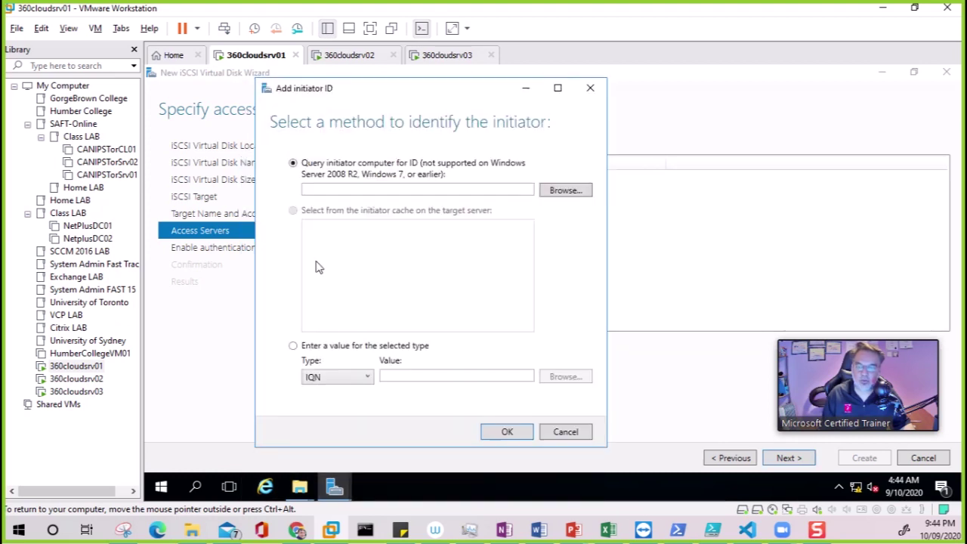
pyautogui.click(376, 195)
pyautogui.hotkey('ctrl', 'v')
pyautogui.press('BackSpace')
pyautogui.write('3')
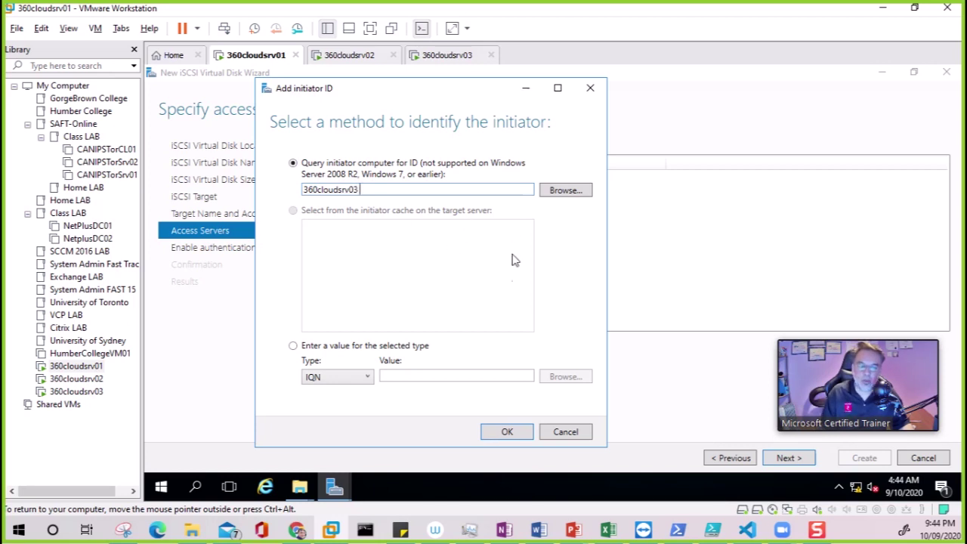
pyautogui.click(507, 432)
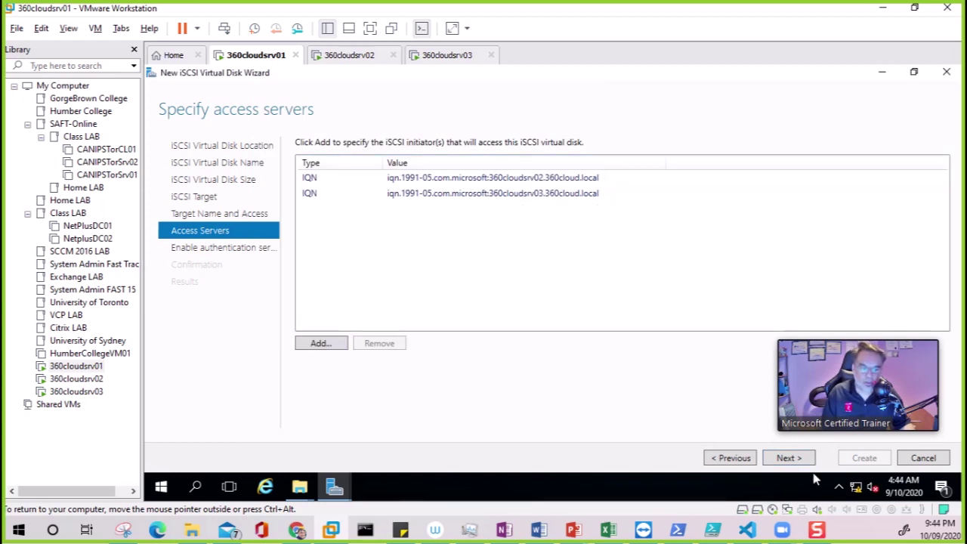
# Leave CHAP and reverse CHAP disabled, create the iSCSI virtual disk and close the wizard
pyautogui.click(788, 458)
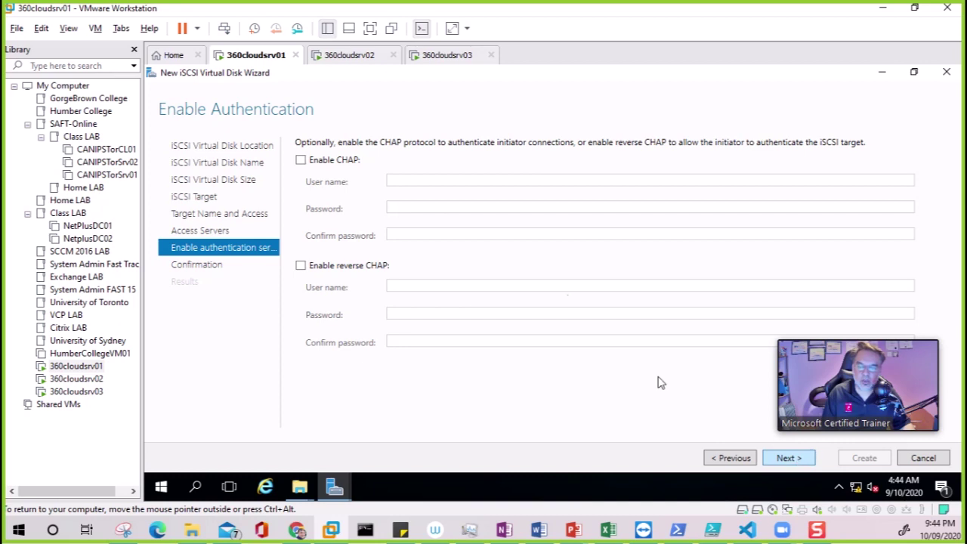
pyautogui.click(790, 458)
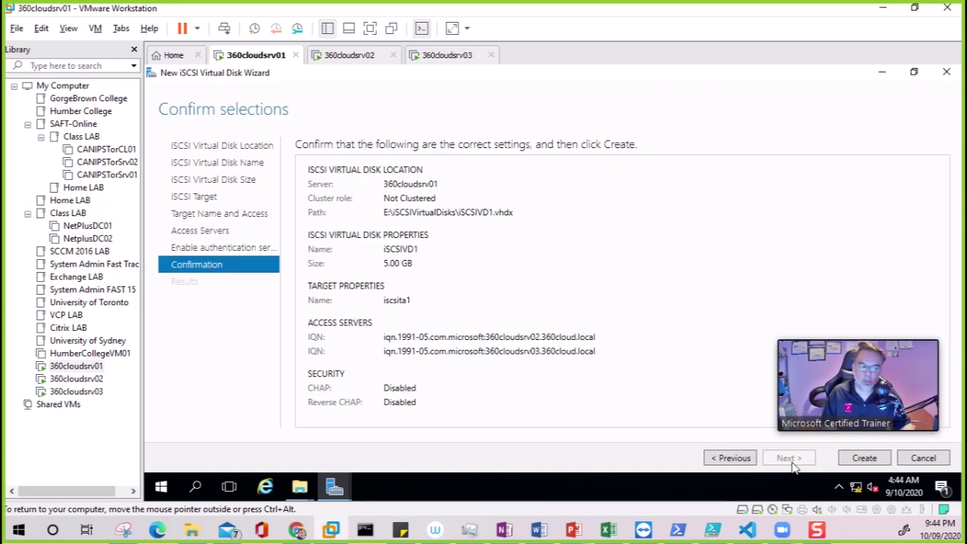
pyautogui.click(882, 459)
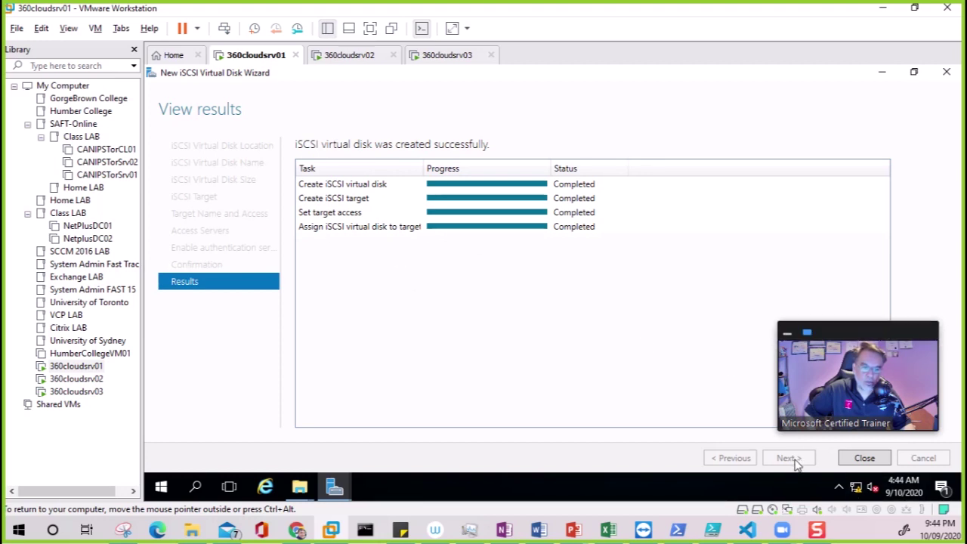
pyautogui.click(865, 459)
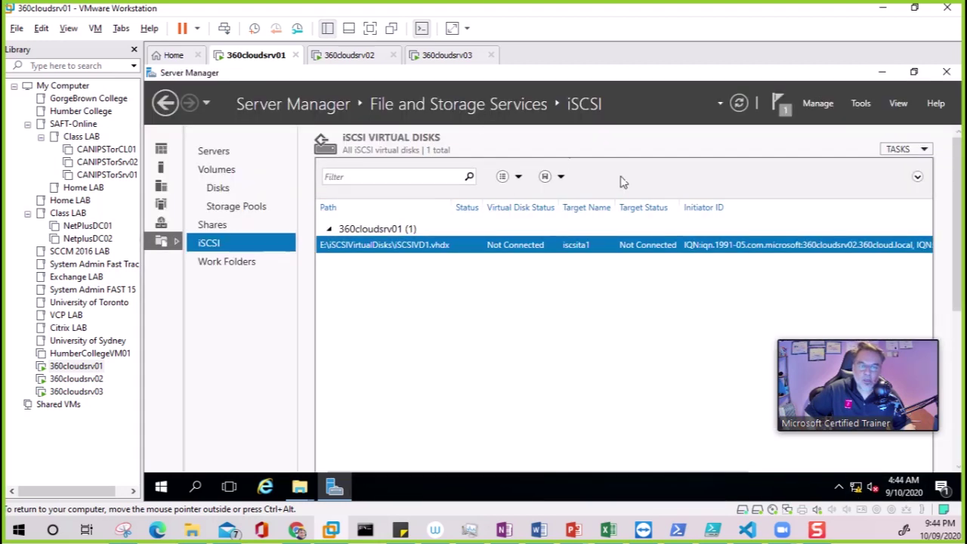
# Close the open iSCSI Initiator Properties on 360cloudsrv02 and reopen the iSCSI Initiator on that server
pyautogui.click(382, 58)
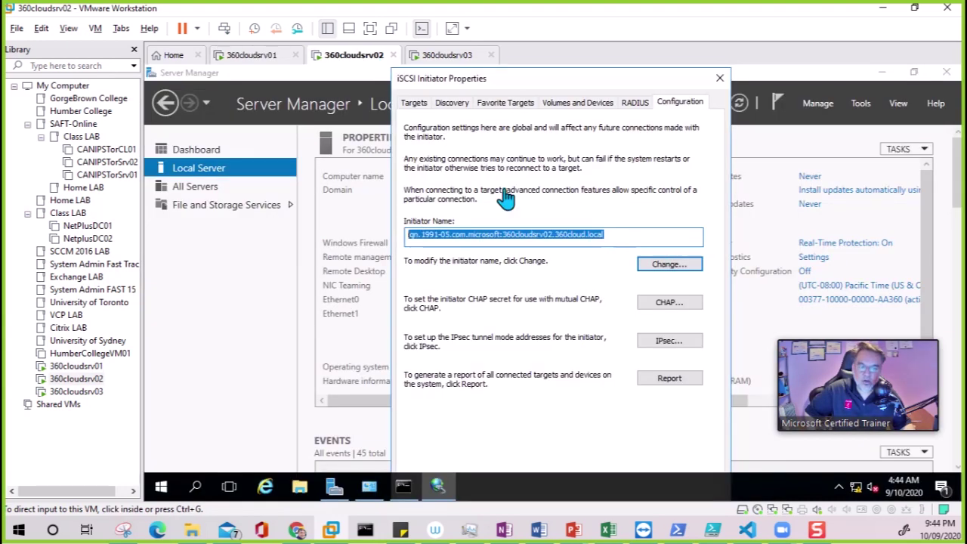
pyautogui.click(415, 103)
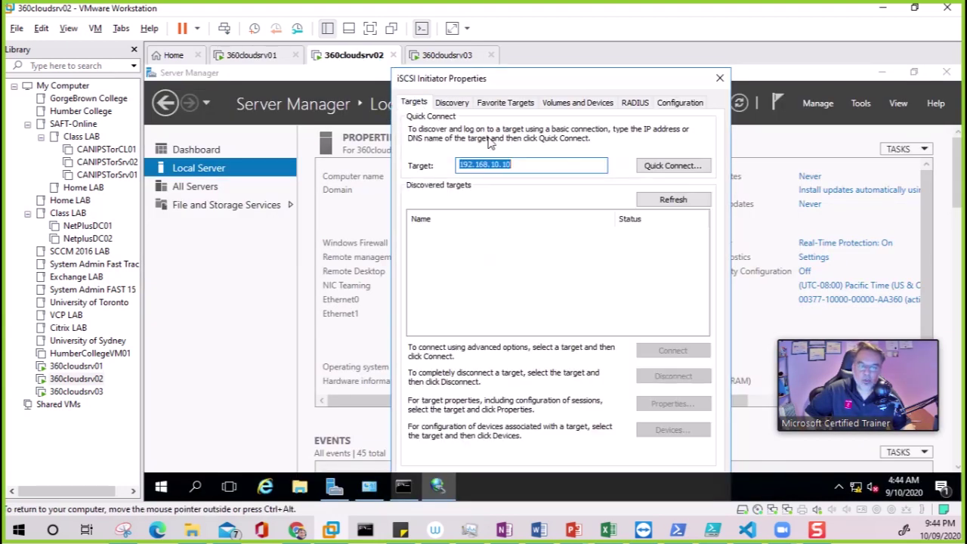
pyautogui.click(720, 78)
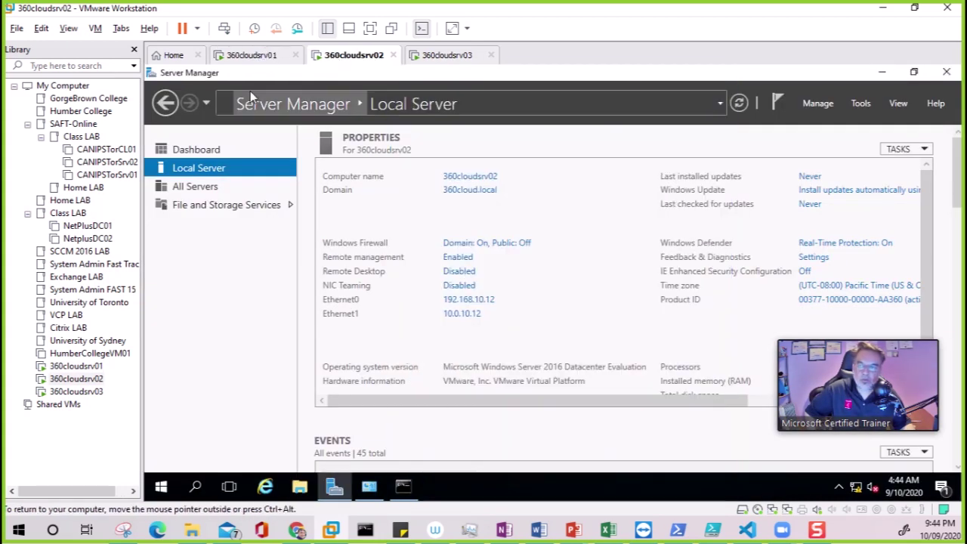
pyautogui.click(253, 57)
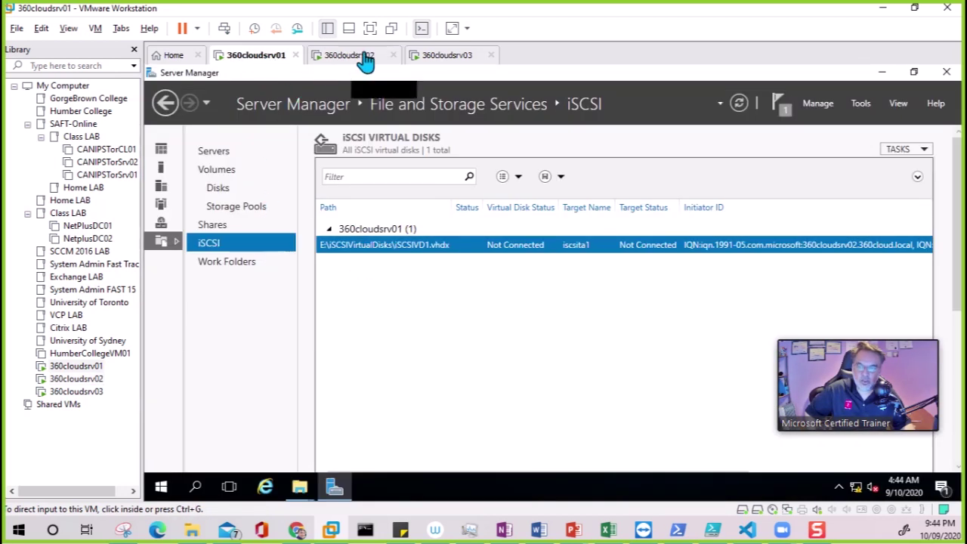
pyautogui.click(366, 62)
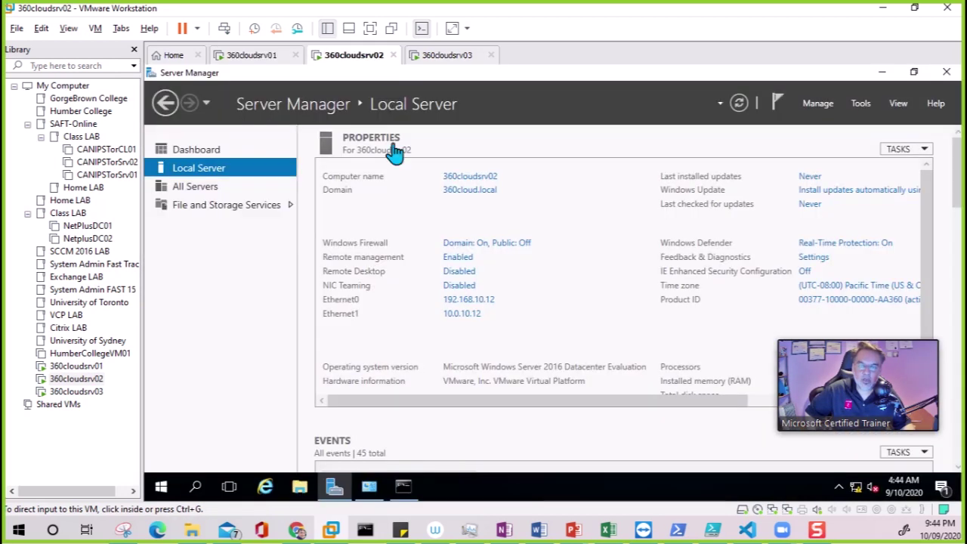
pyautogui.click(862, 104)
pyautogui.click(804, 199)
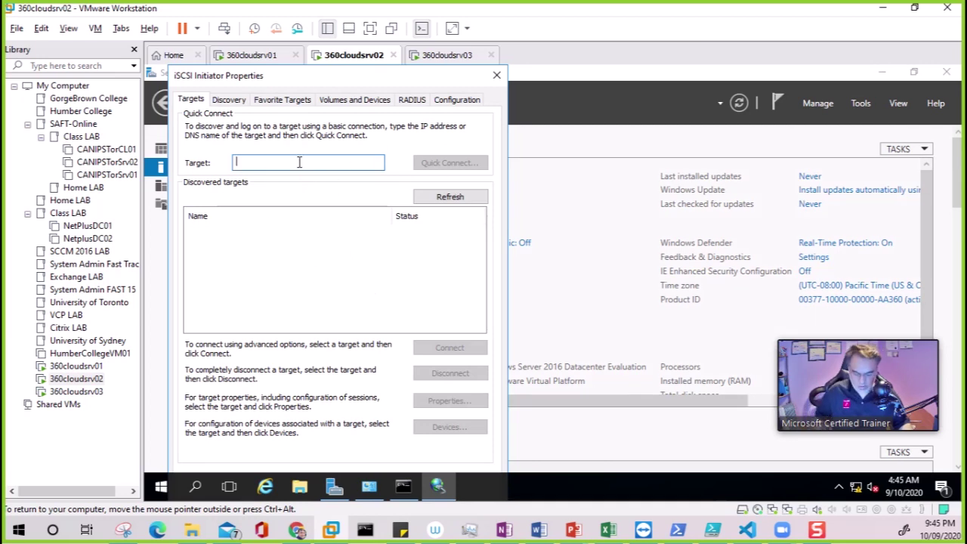
# Quick-connect 360cloudsrv02 to the iSCSI target at 192.168.10.10 and close the initiator properties
pyautogui.write('192316')
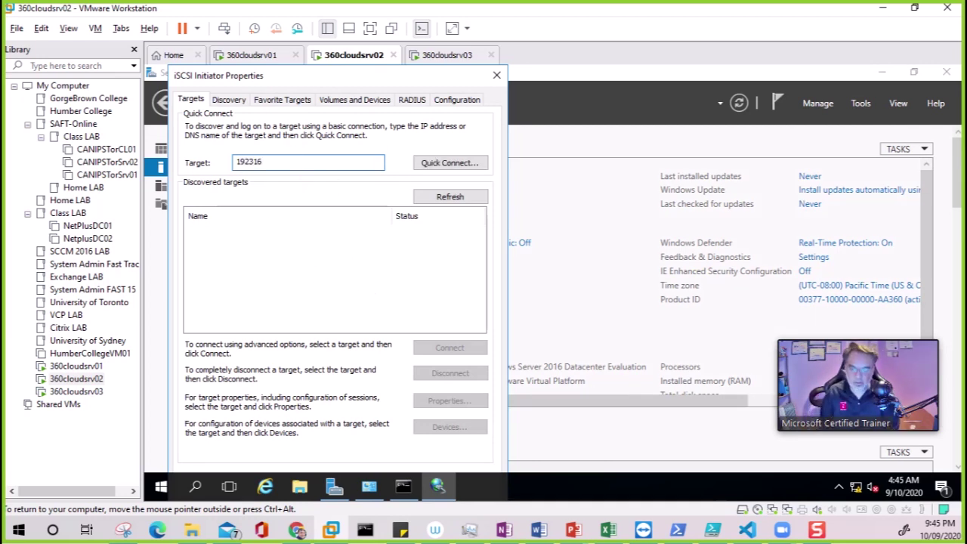
pyautogui.press('BackSpace')
pyautogui.press('BackSpace')
pyautogui.press('BackSpace')
pyautogui.write('19')
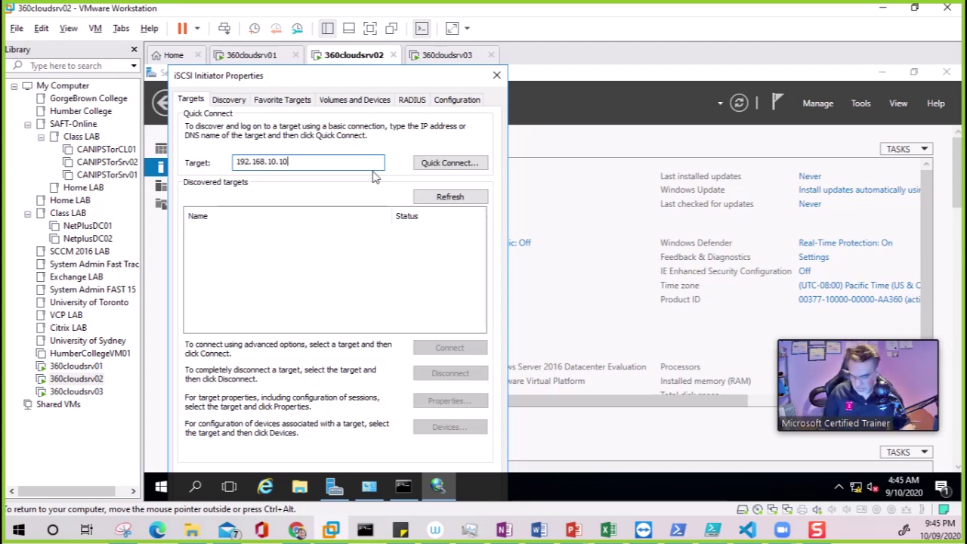
pyautogui.moveTo(313, 162); pyautogui.dragTo(148, 169)
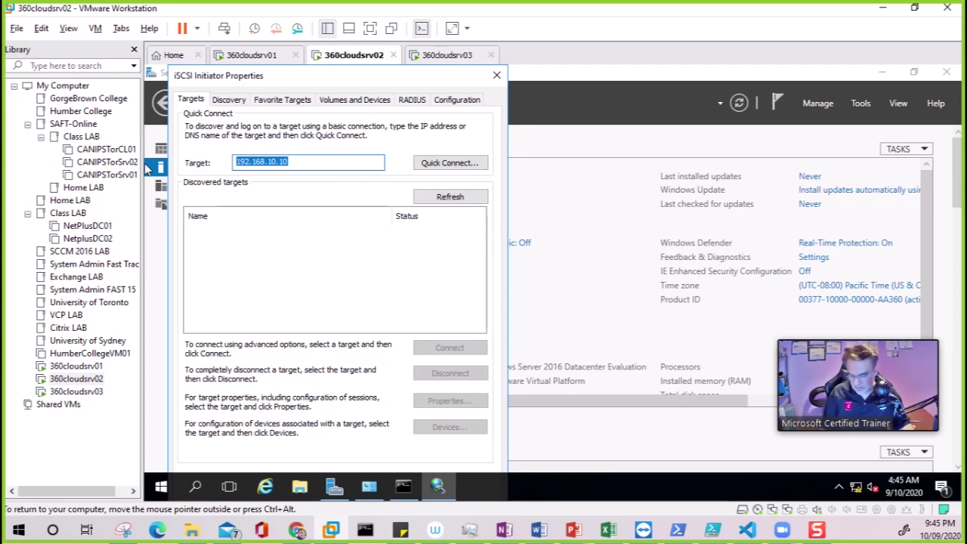
pyautogui.click(437, 164)
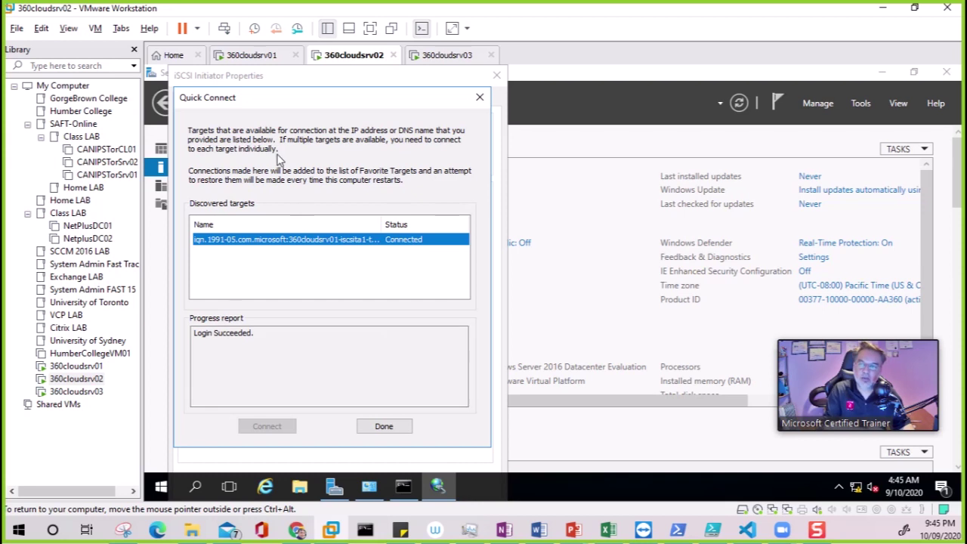
pyautogui.click(383, 426)
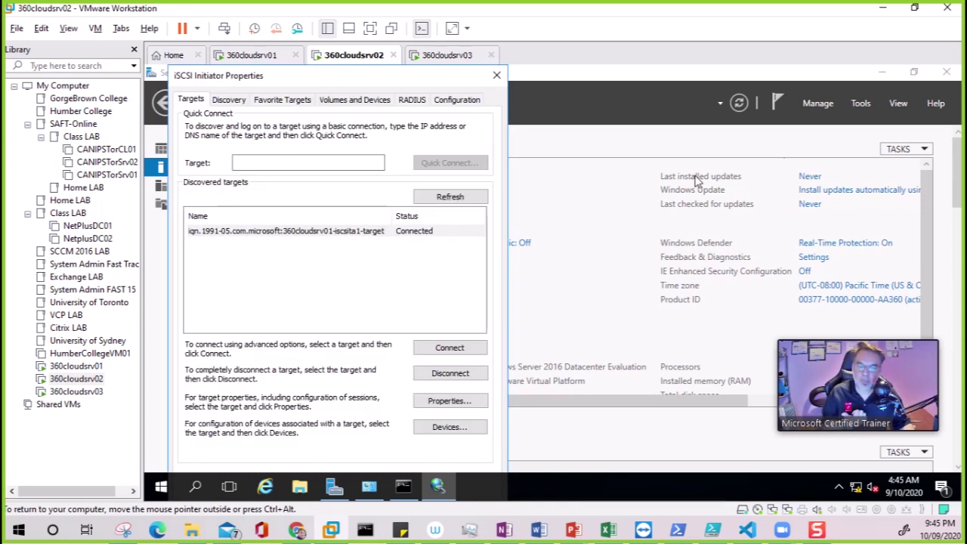
pyautogui.click(497, 76)
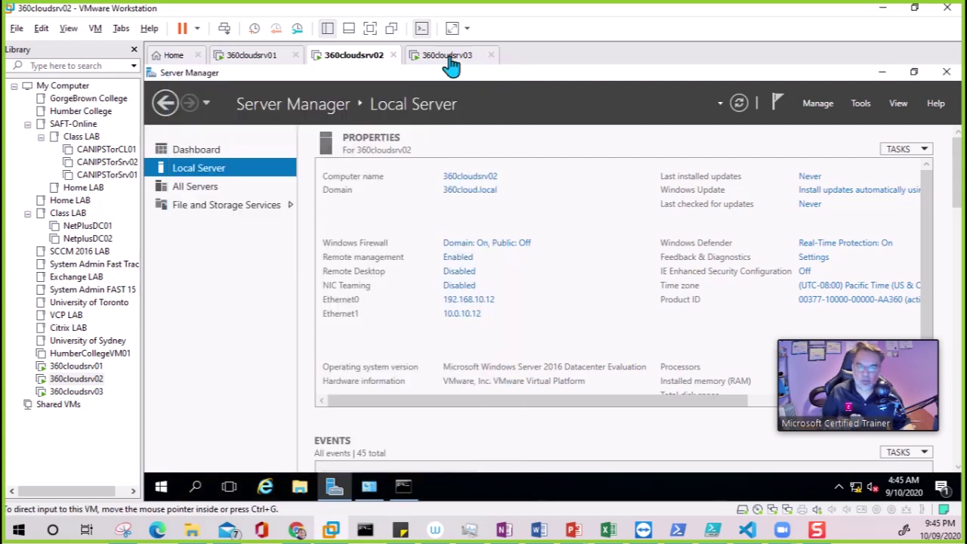
# Switch to 360cloudsrv03 and quick-connect it to the iscsita1 target on 360cloudsrv01
pyautogui.click(447, 59)
pyautogui.click(505, 162)
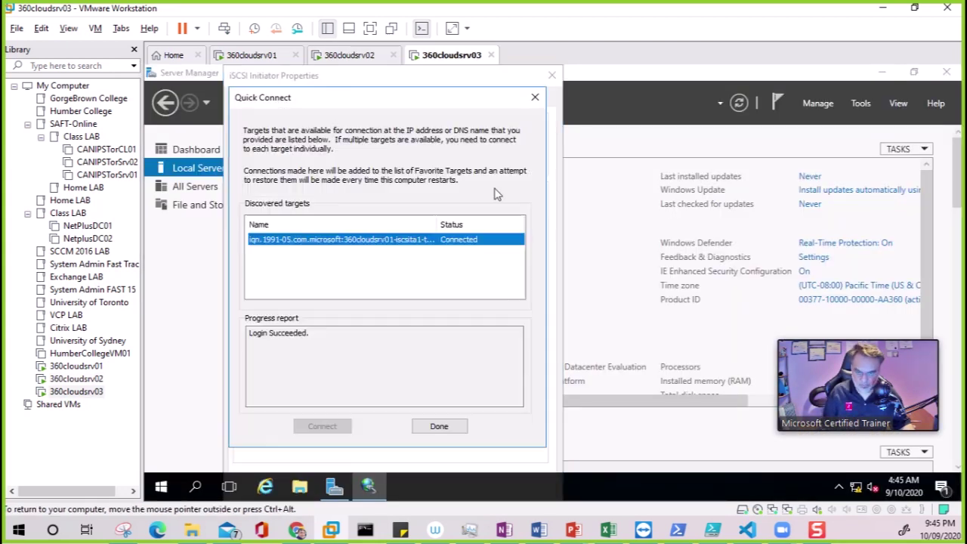
pyautogui.click(429, 427)
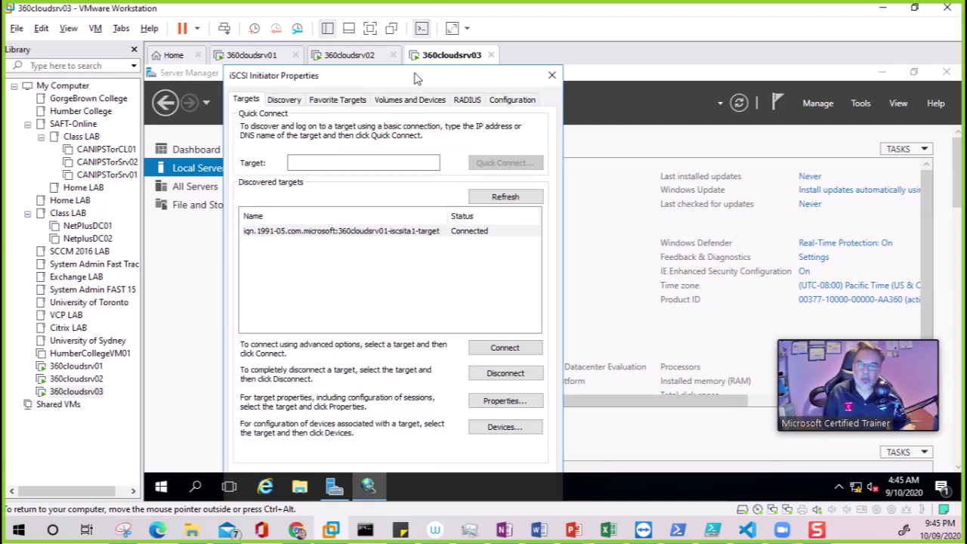
pyautogui.moveTo(416, 75); pyautogui.dragTo(455, 75)
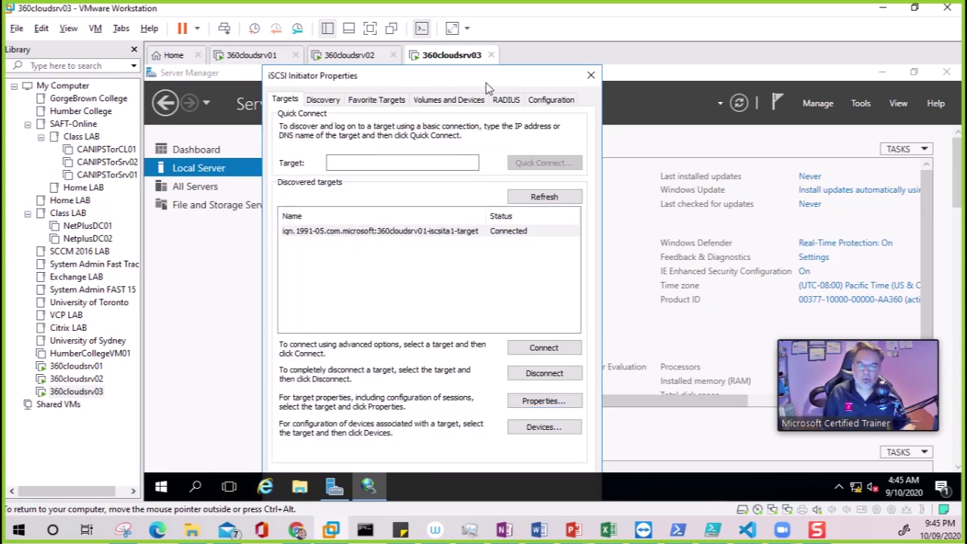
# Close the iSCSI Initiator Properties on 360cloudsrv03 and check that server's drives in This PC
pyautogui.click(590, 74)
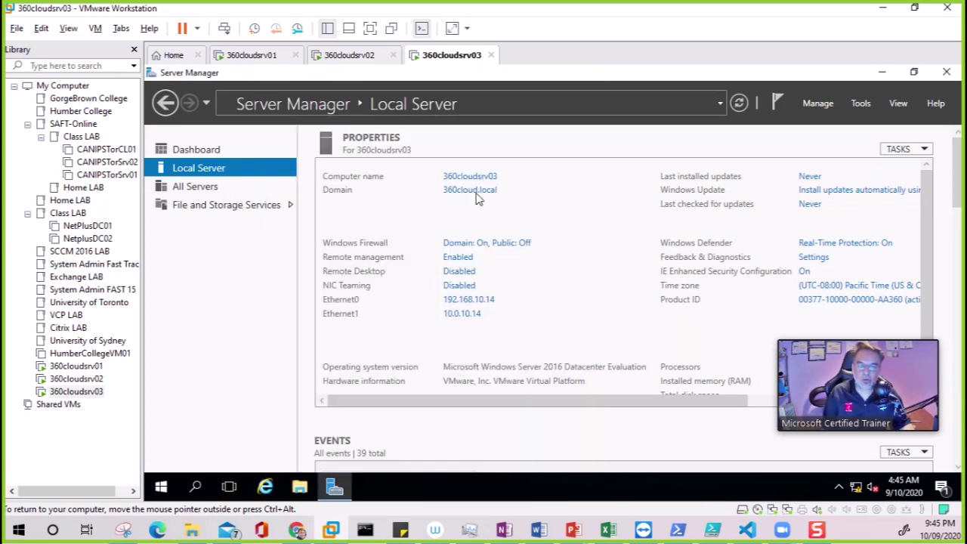
pyautogui.click(301, 488)
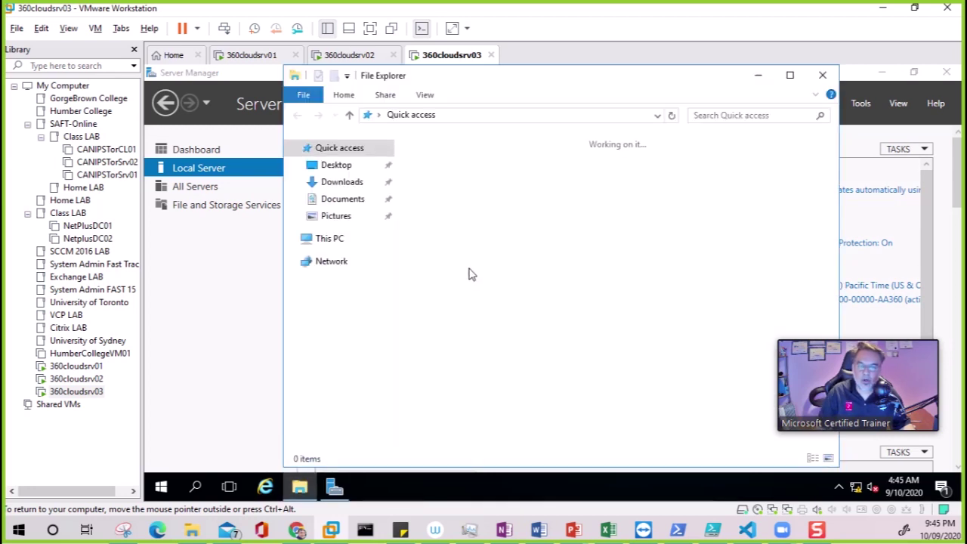
pyautogui.click(340, 241)
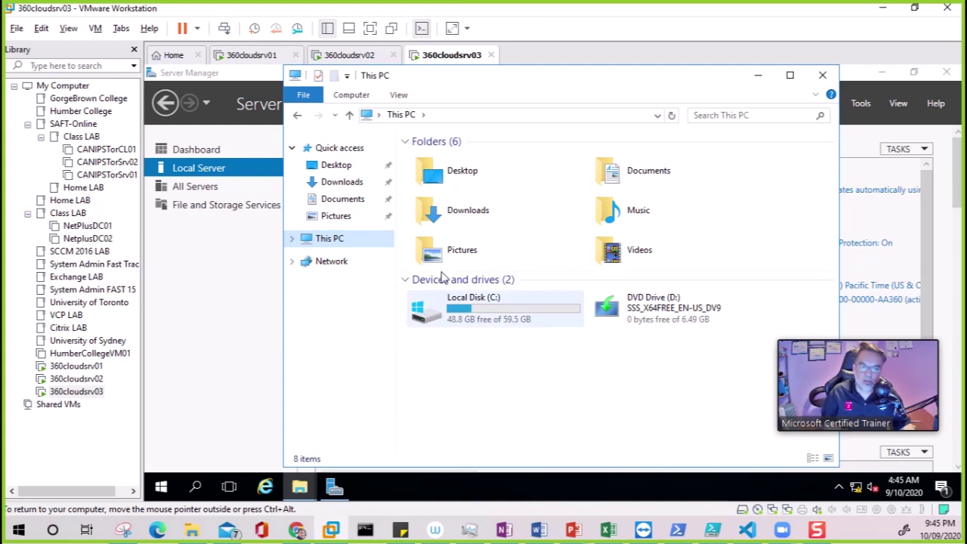
# Switch to 360cloudsrv02 and check its drives in This PC
pyautogui.click(367, 59)
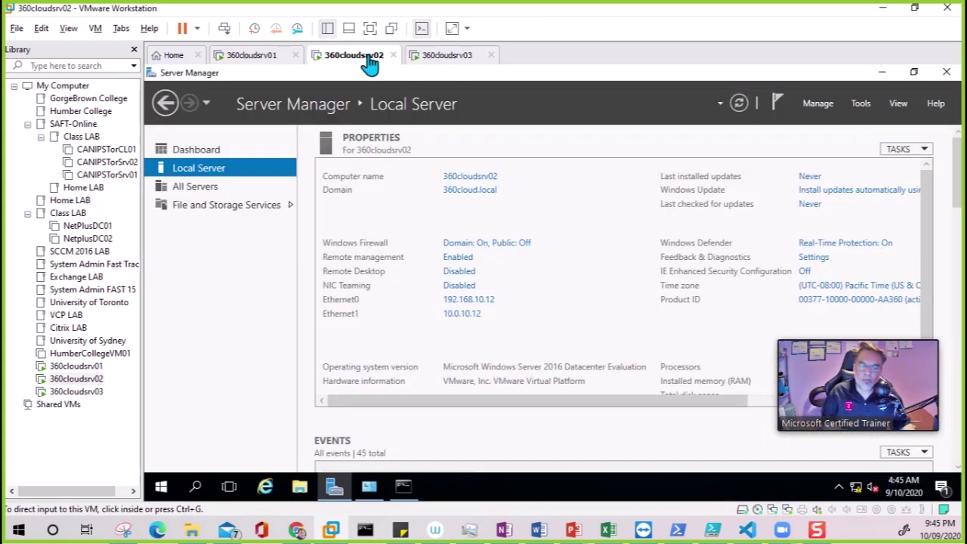
pyautogui.click(299, 487)
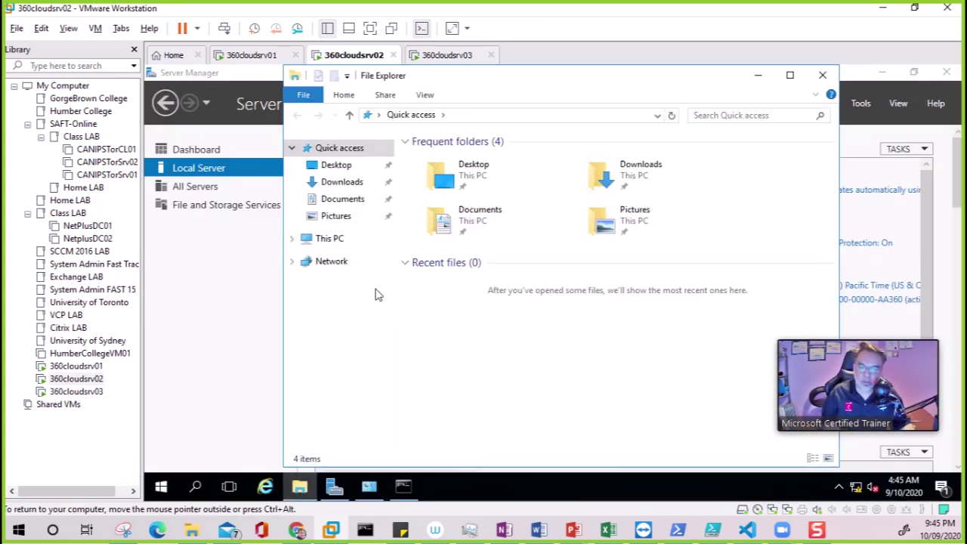
pyautogui.click(332, 240)
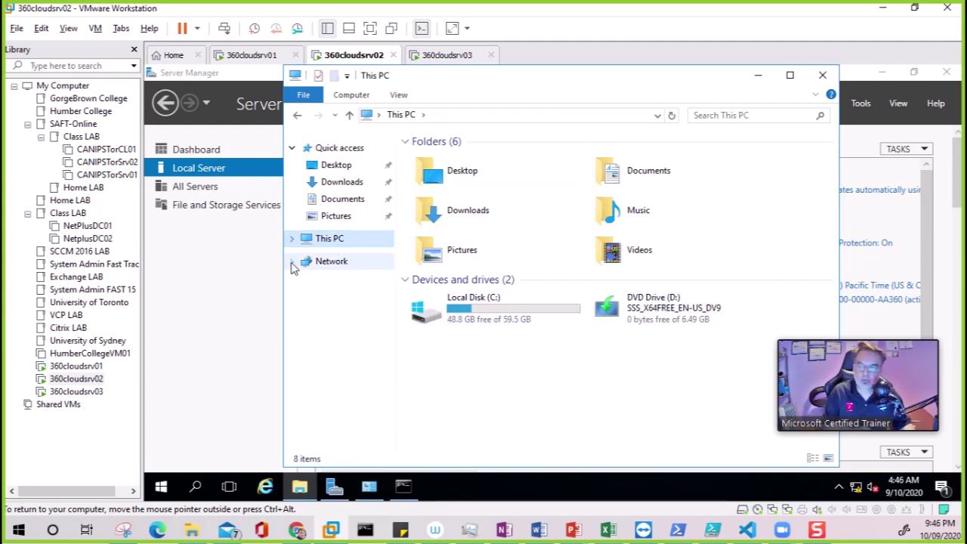
# Show the disks of 360cloudsrv02 in Server Manager and bring the 5 GB iSCSI disk online
pyautogui.click(236, 272)
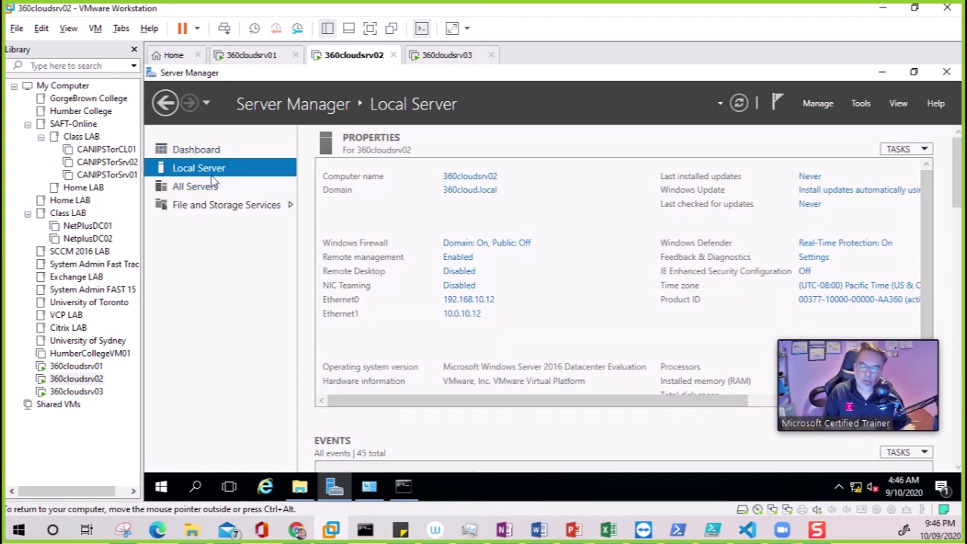
pyautogui.click(232, 207)
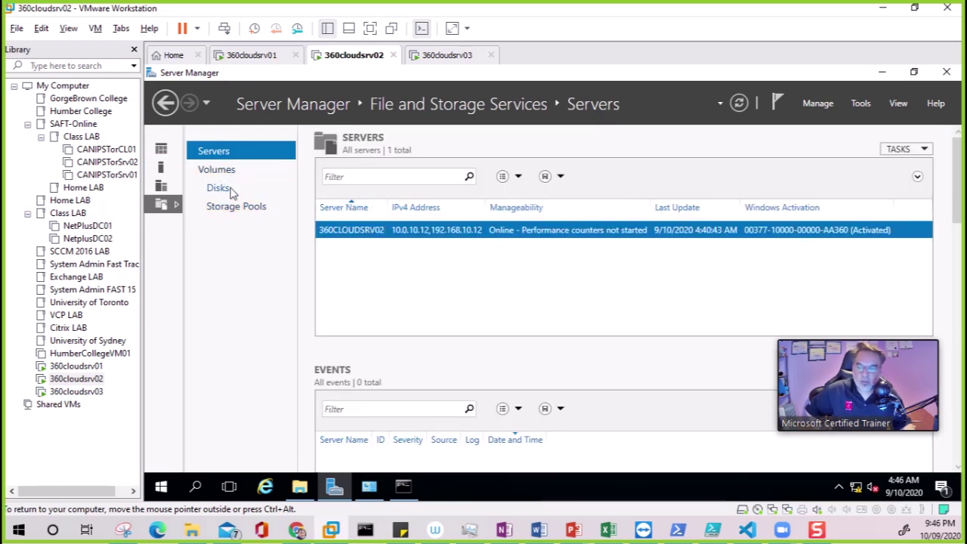
pyautogui.click(231, 191)
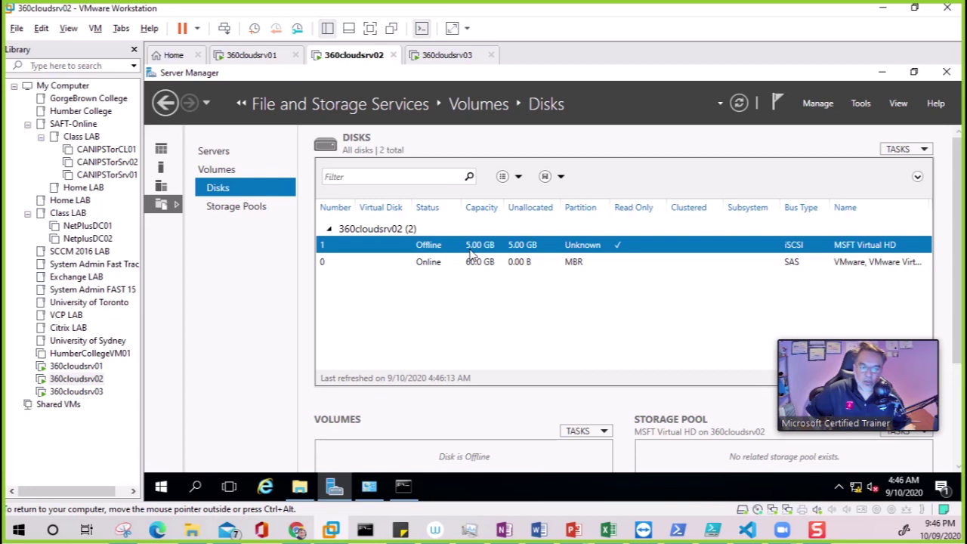
pyautogui.rightClick(426, 250)
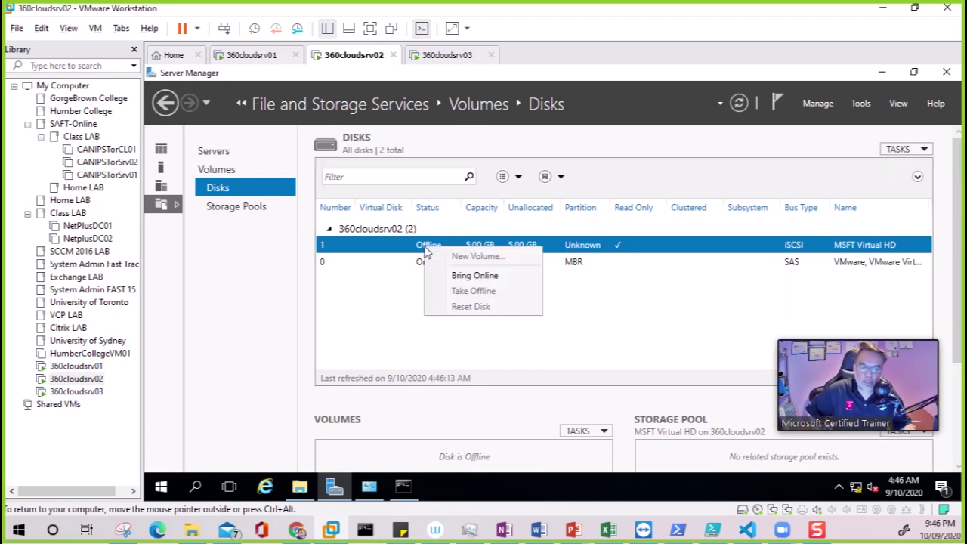
pyautogui.click(476, 275)
pyautogui.click(604, 330)
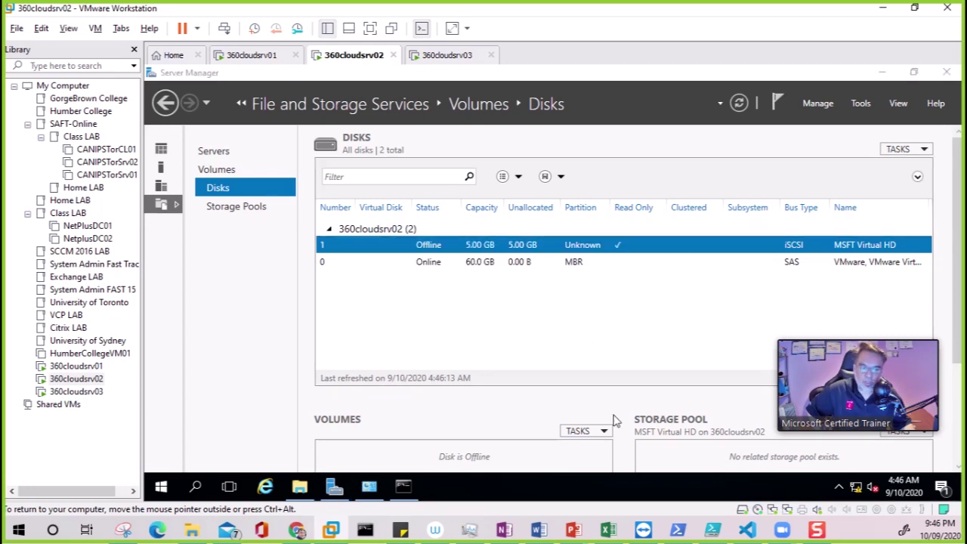
# Start a new volume on Disk 1 of 360cloudsrv02, initializing it as GPT and keeping the proposed volume size
pyautogui.rightClick(480, 249)
pyautogui.click(528, 255)
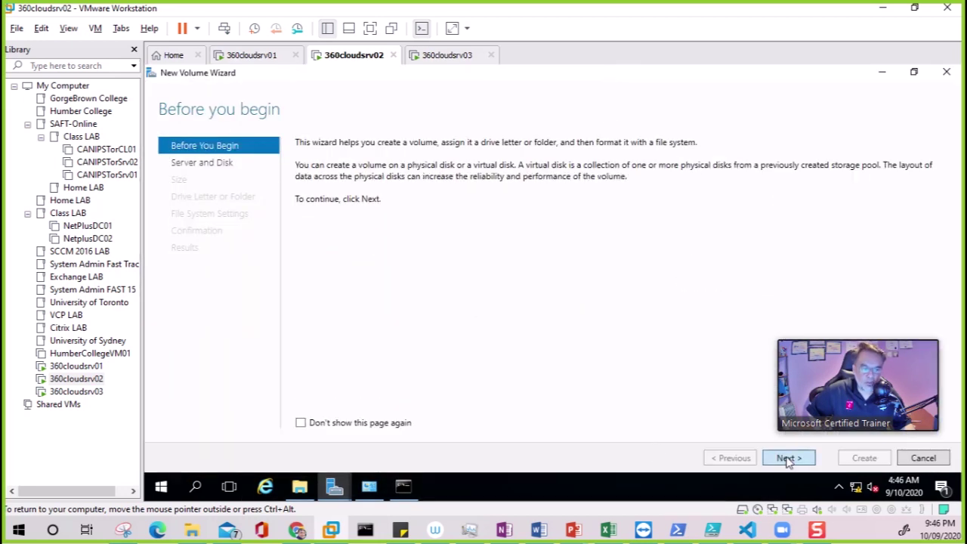
pyautogui.click(788, 459)
pyautogui.click(788, 459)
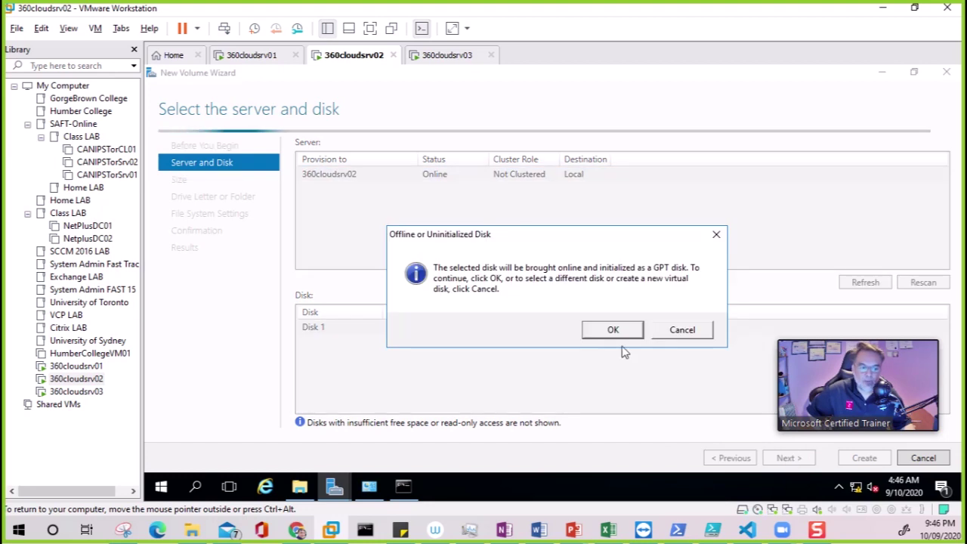
pyautogui.click(613, 328)
pyautogui.click(786, 458)
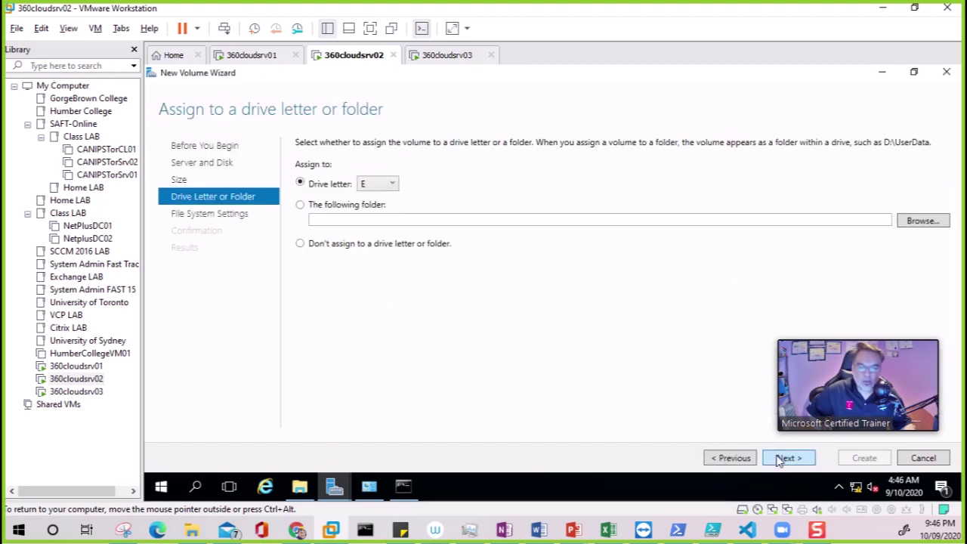
# Keep drive letter E, NTFS and the default allocation unit size, and set the volume label to ClusterDisk
pyautogui.click(780, 460)
pyautogui.click(788, 459)
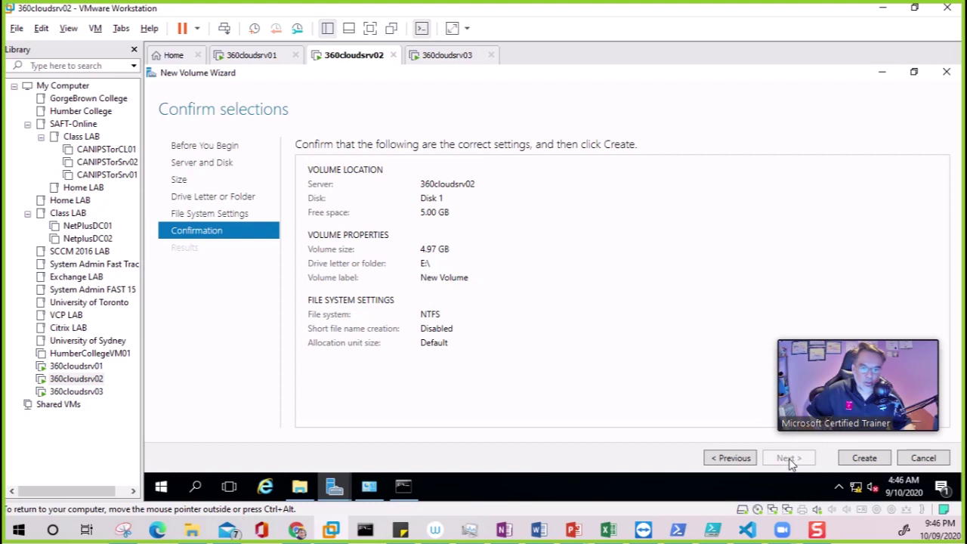
pyautogui.click(729, 459)
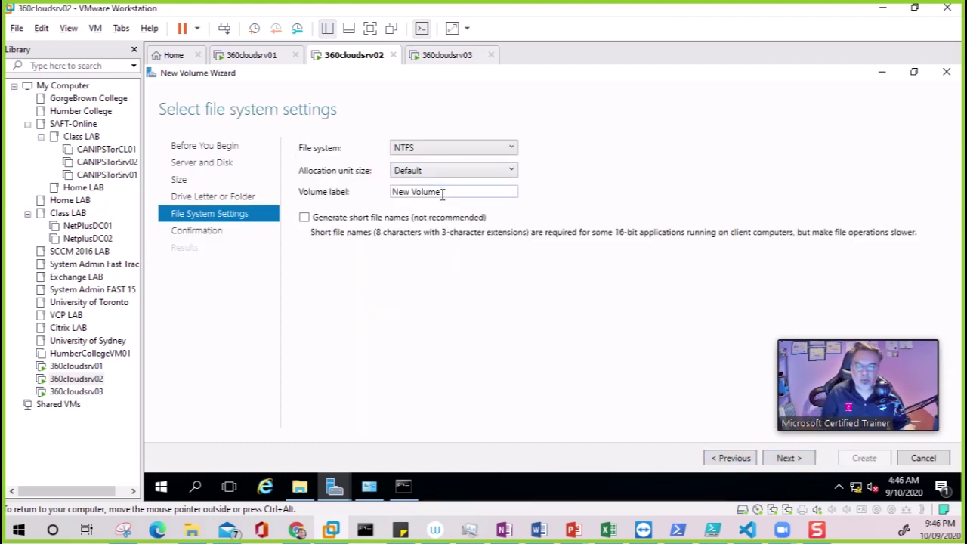
pyautogui.moveTo(443, 194); pyautogui.dragTo(308, 194)
pyautogui.write('ClusterDisk')
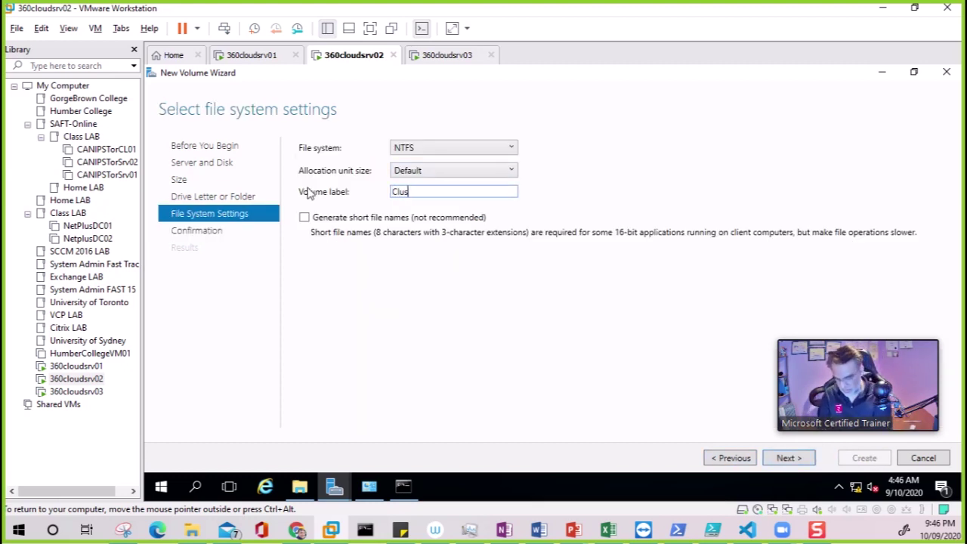
# Create the ClusterDisk volume with the confirmed settings and close the New Volume Wizard
pyautogui.click(788, 457)
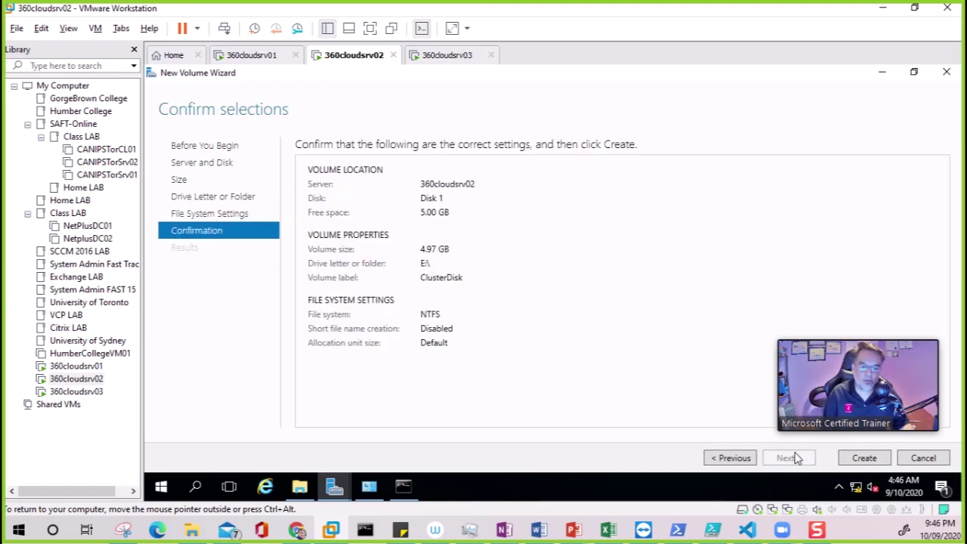
pyautogui.click(865, 458)
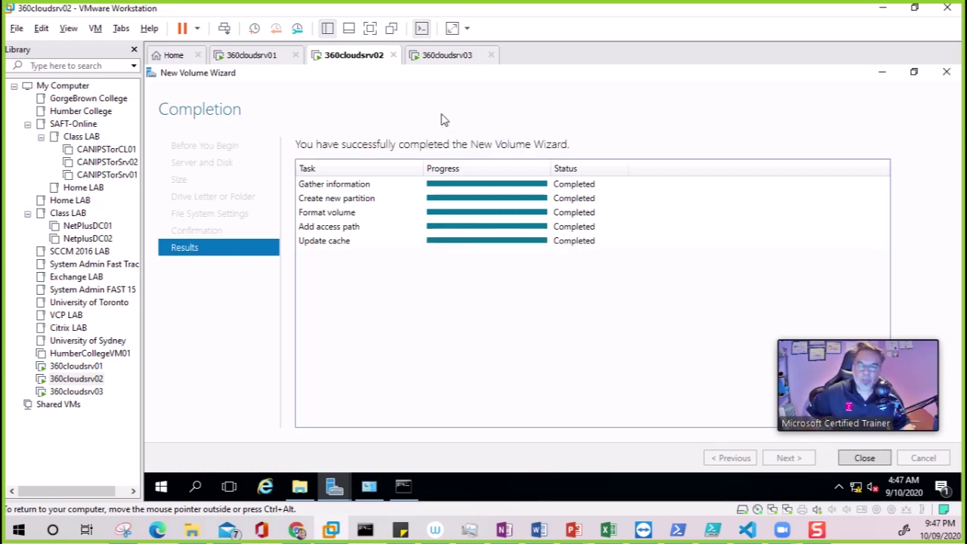
pyautogui.click(864, 457)
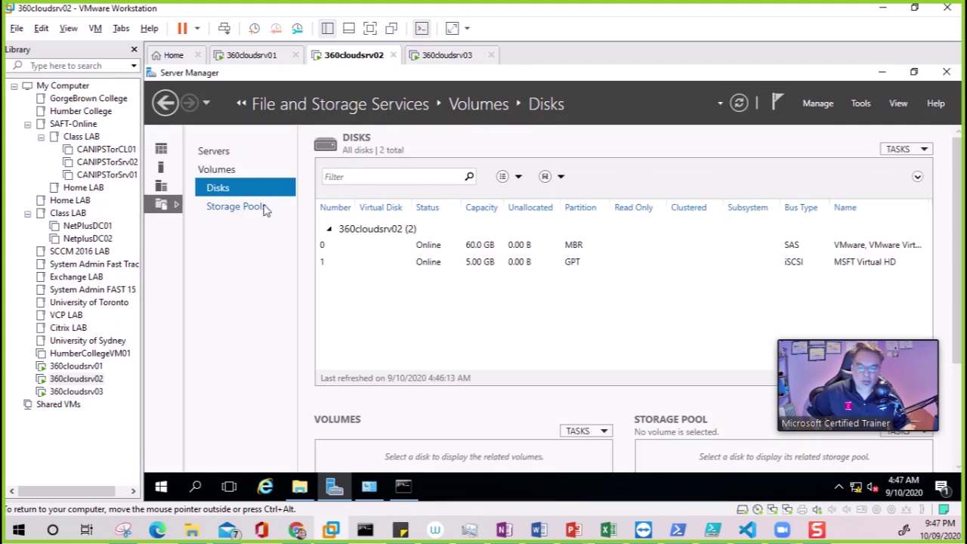
# Compare the drives listed in This PC on 360cloudsrv02, 360cloudsrv03 and 360cloudsrv01
pyautogui.click(299, 487)
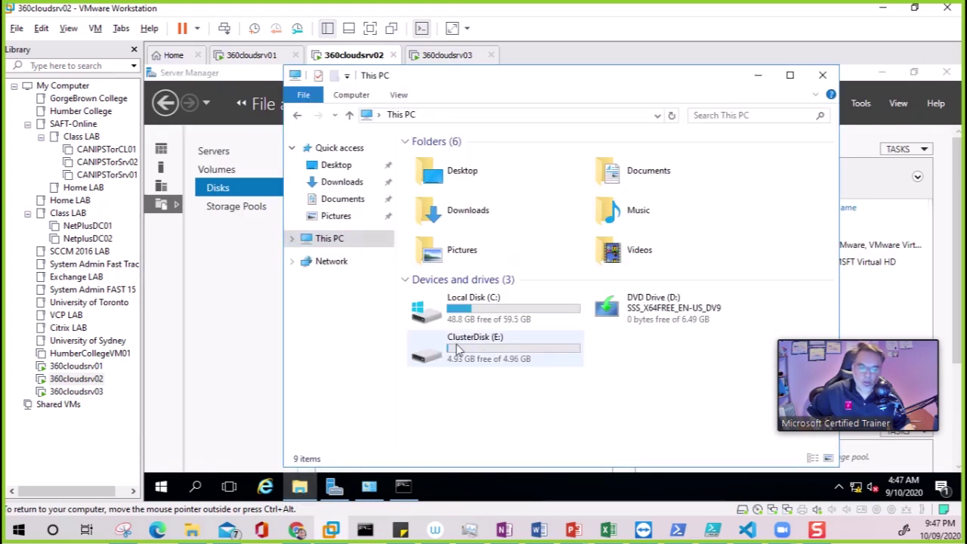
pyautogui.click(447, 54)
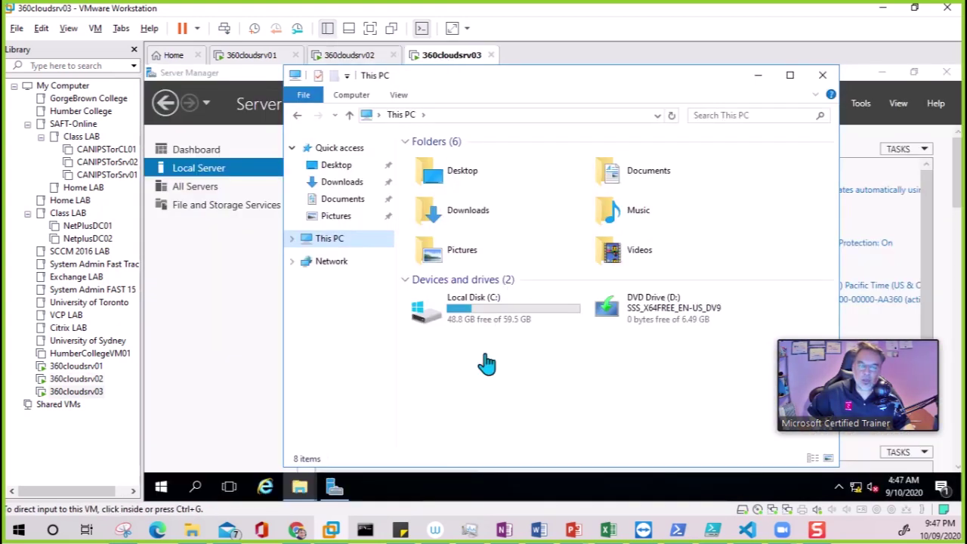
pyautogui.click(351, 56)
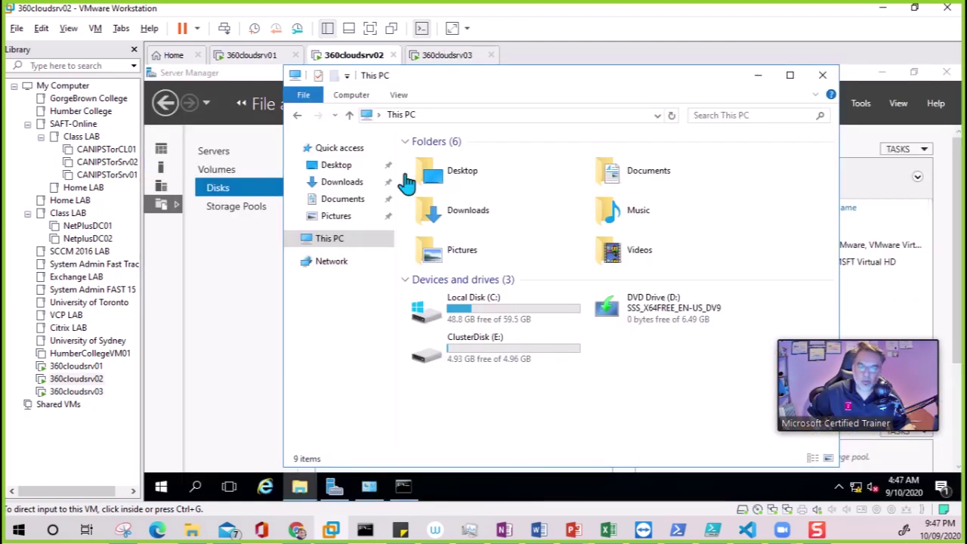
pyautogui.click(260, 58)
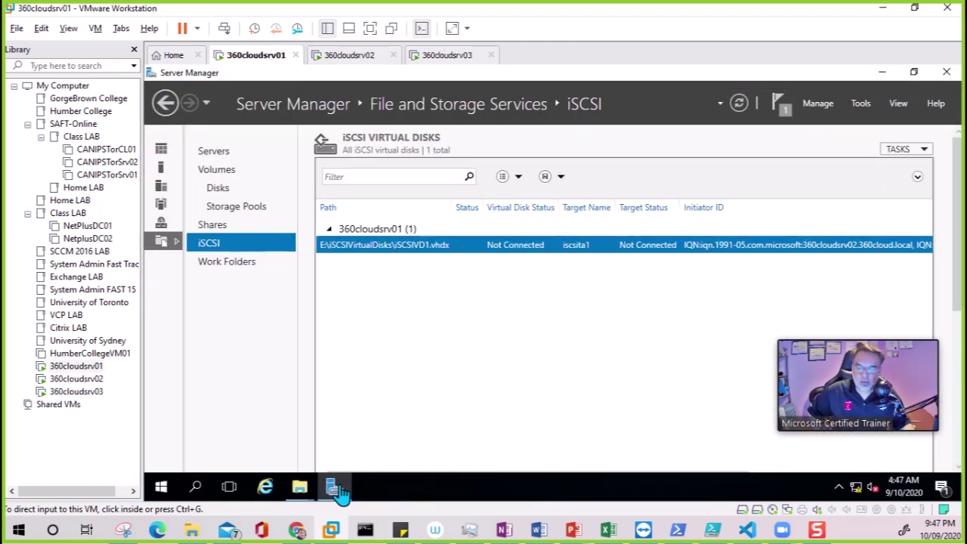
pyautogui.moveTo(300, 489)
pyautogui.click(354, 431)
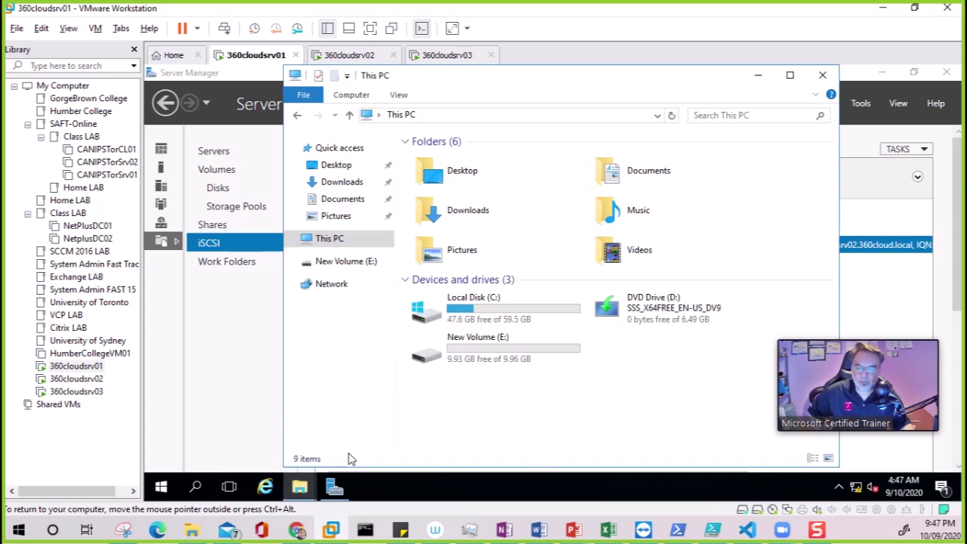